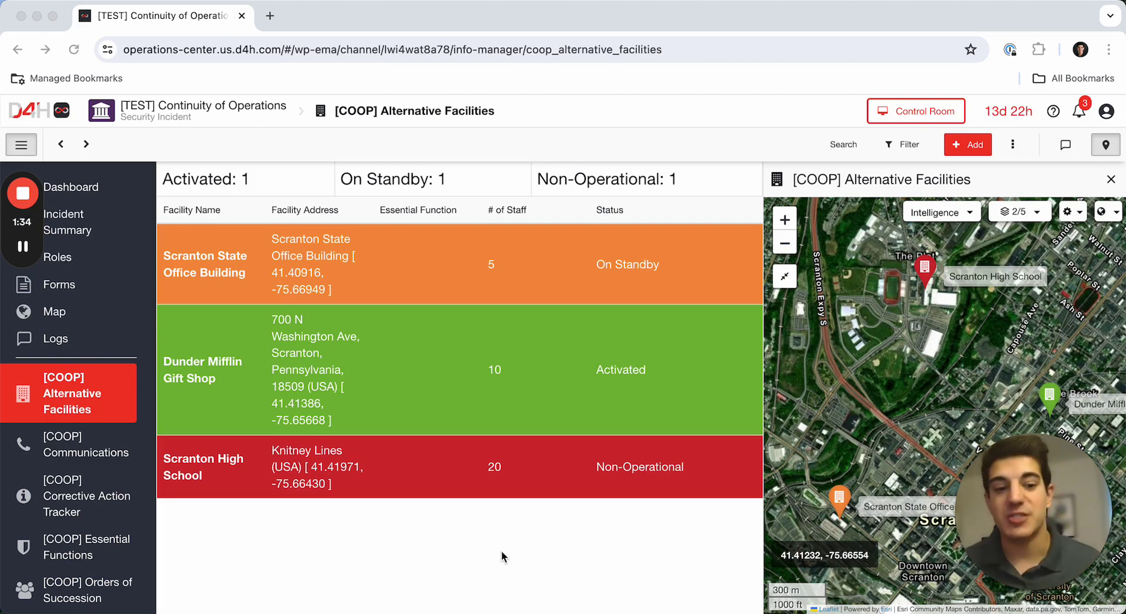
{"action": "scroll", "coordinate": [116, 450], "scroll_direction": "down", "scroll_amount": 3}
{"action": "scroll", "coordinate": [115, 451], "scroll_direction": "down", "scroll_amount": 5}
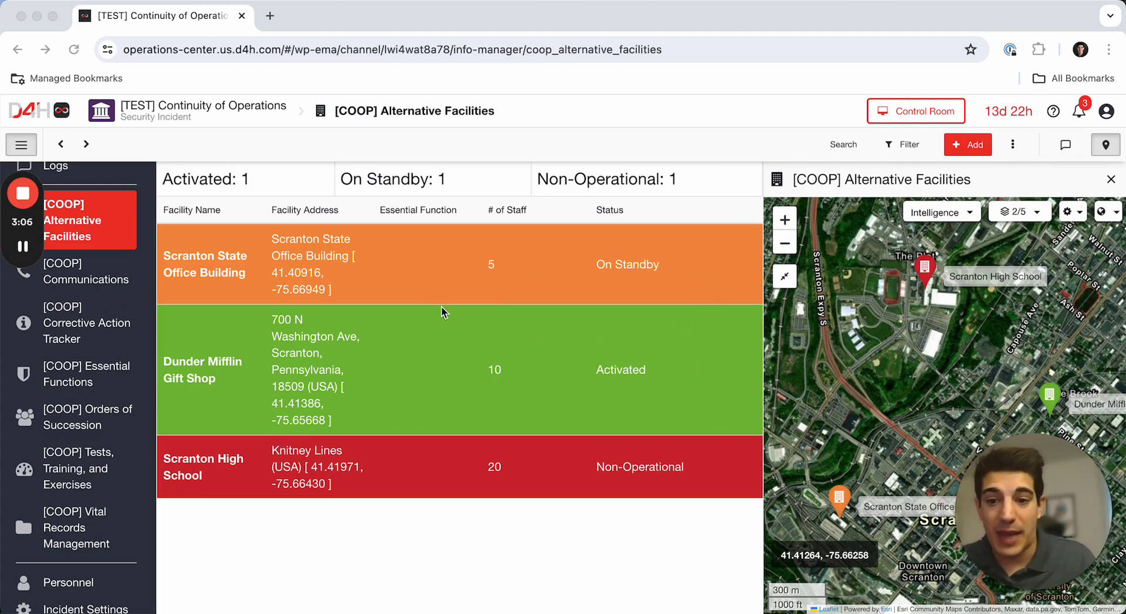
Inspect the Dunder Mifflin Gift Shop record's Essential Function choices without changing them, then return to Alternative Facilities.
{"action": "left_click", "coordinate": [371, 336]}
{"action": "scroll", "coordinate": [540, 463], "scroll_direction": "down", "scroll_amount": 2}
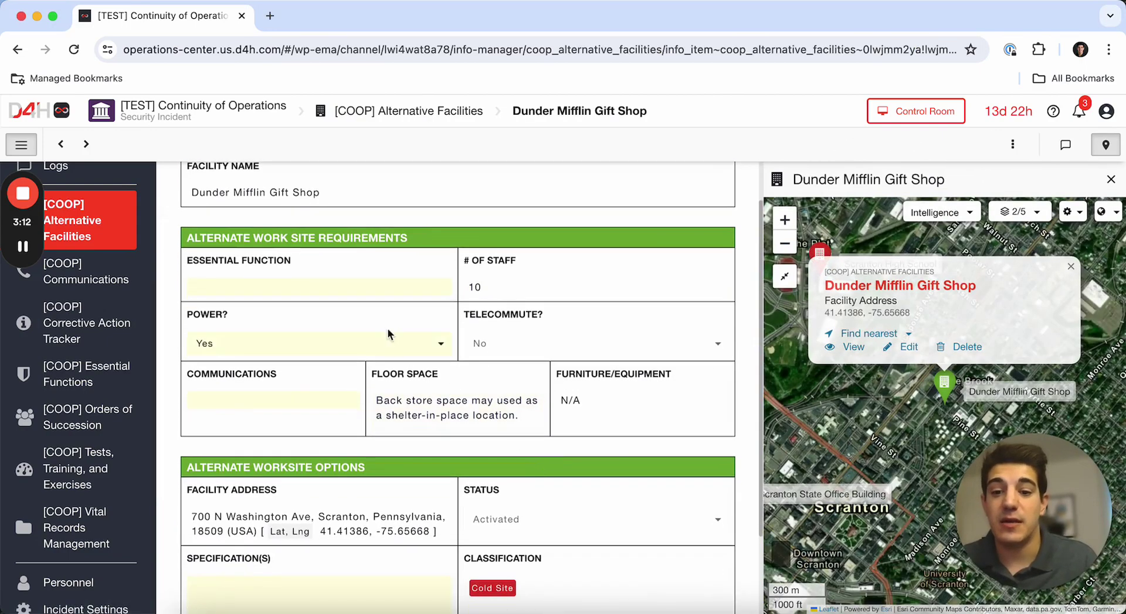
{"action": "left_click", "coordinate": [375, 290]}
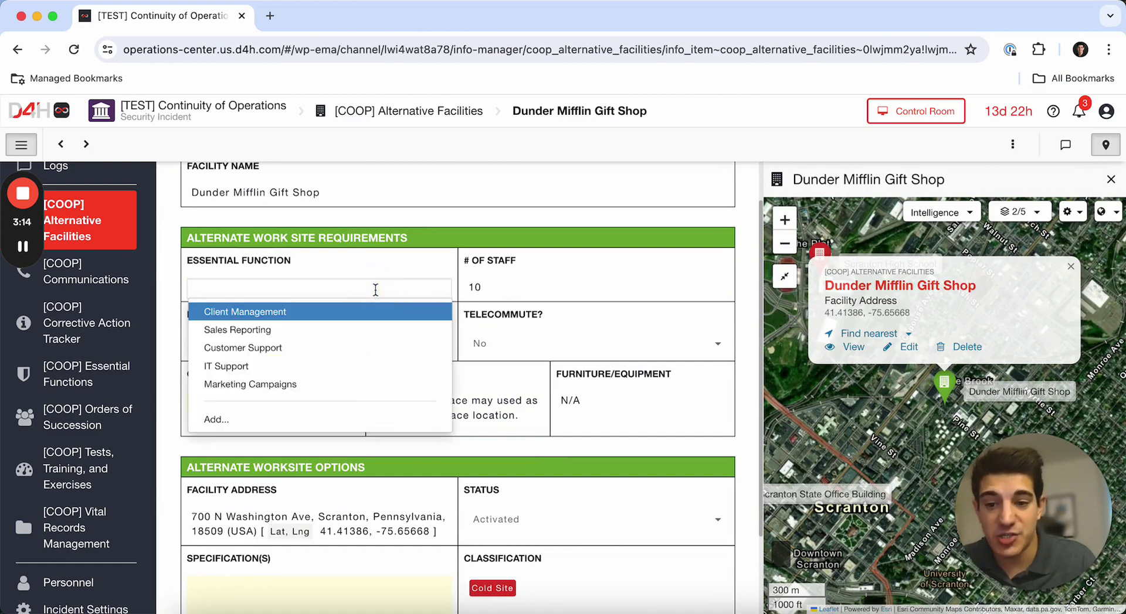
{"action": "left_click", "coordinate": [498, 215]}
{"action": "scroll", "coordinate": [516, 319], "scroll_direction": "down", "scroll_amount": 3}
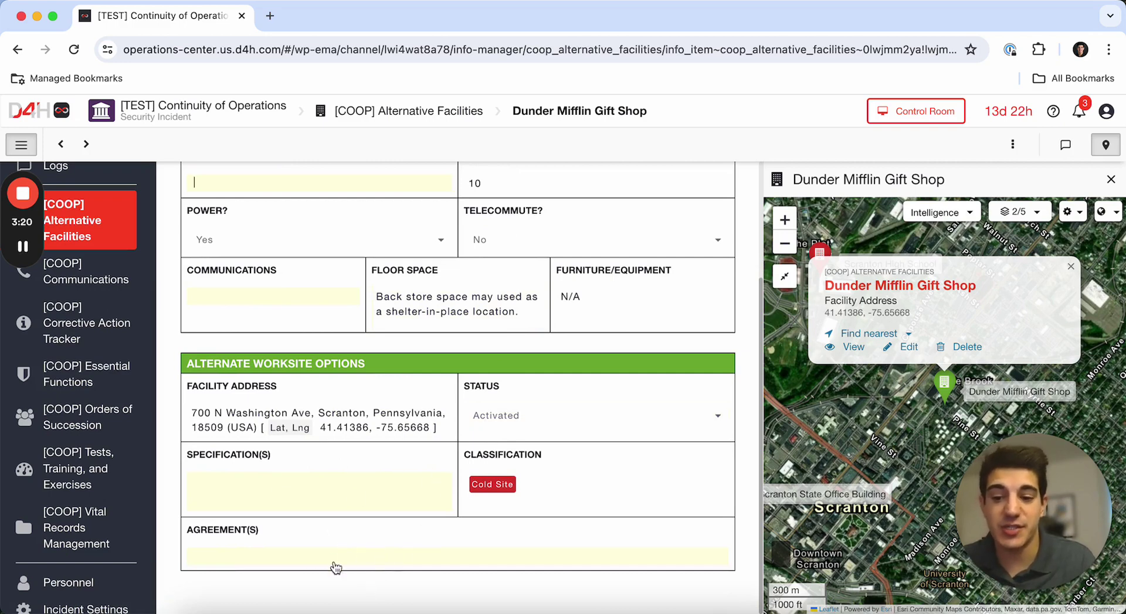
{"action": "scroll", "coordinate": [386, 404], "scroll_direction": "up", "scroll_amount": 3}
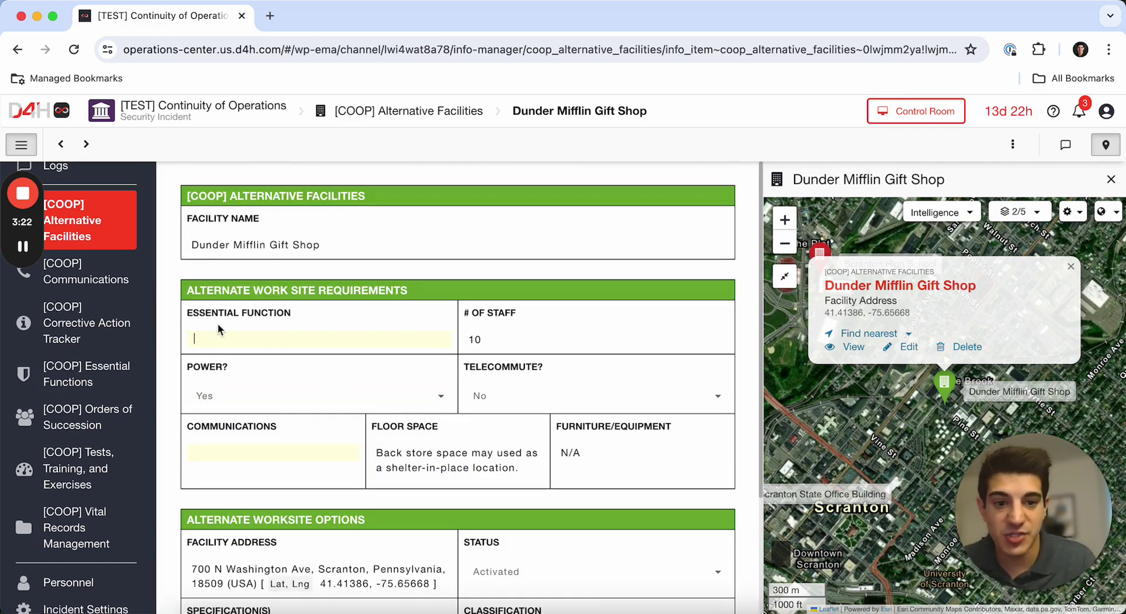
{"action": "left_click", "coordinate": [112, 226]}
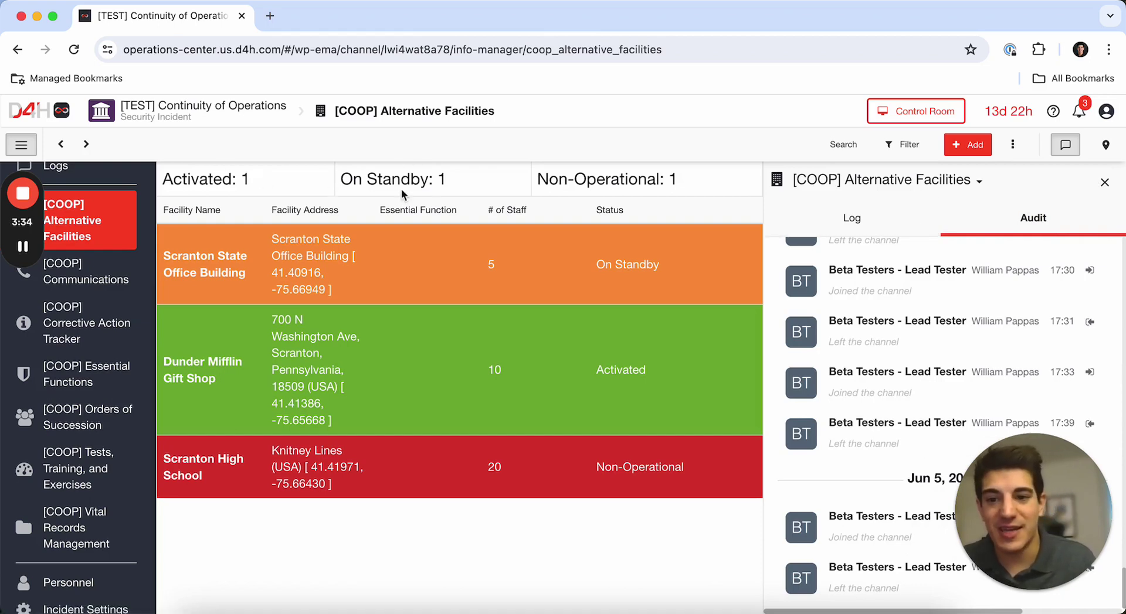
Highlight the Activated, On Standby and Non-Operational counts, then show the facility location map beside the board.
{"action": "left_click_drag", "start_coordinate": [164, 179], "coordinate": [686, 182]}
{"action": "left_click", "coordinate": [686, 182]}
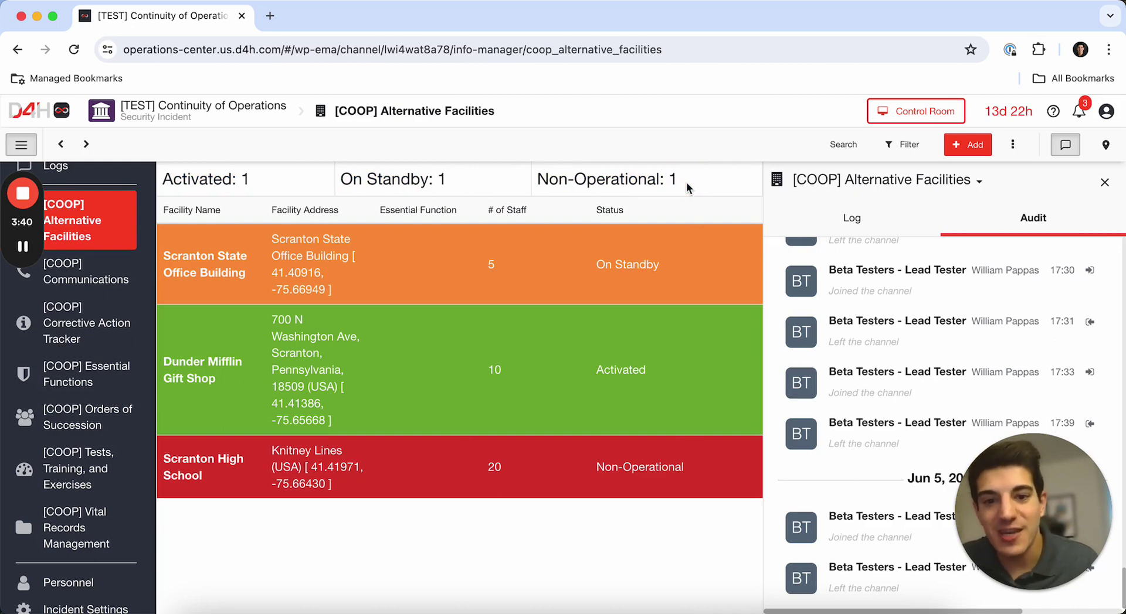
{"action": "left_click_drag", "start_coordinate": [688, 181], "coordinate": [146, 176]}
{"action": "left_click", "coordinate": [243, 180]}
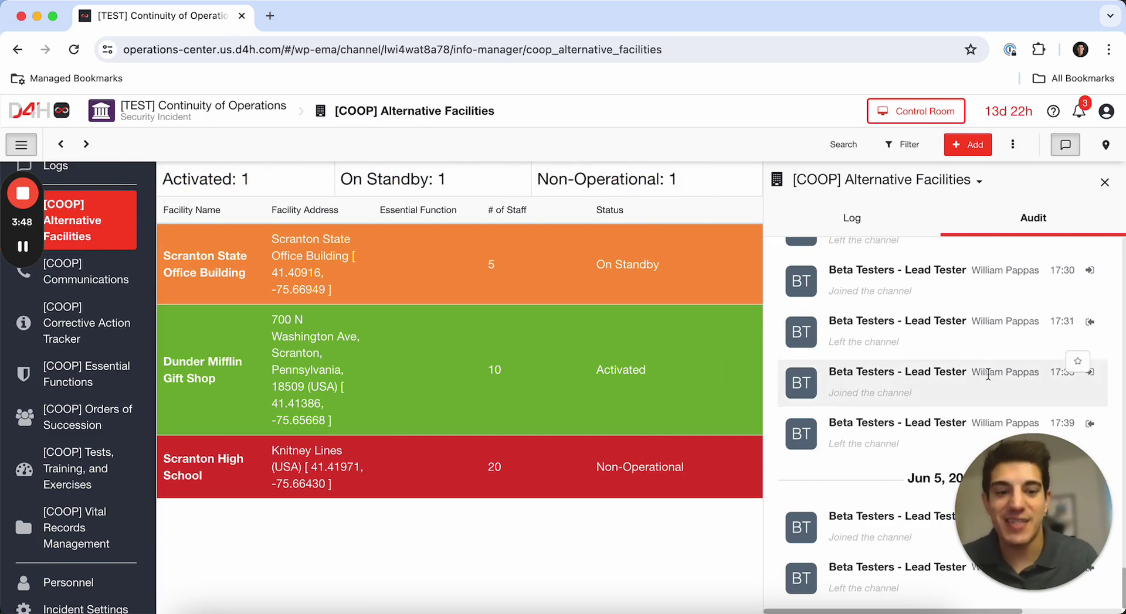
{"action": "left_click", "coordinate": [1108, 148]}
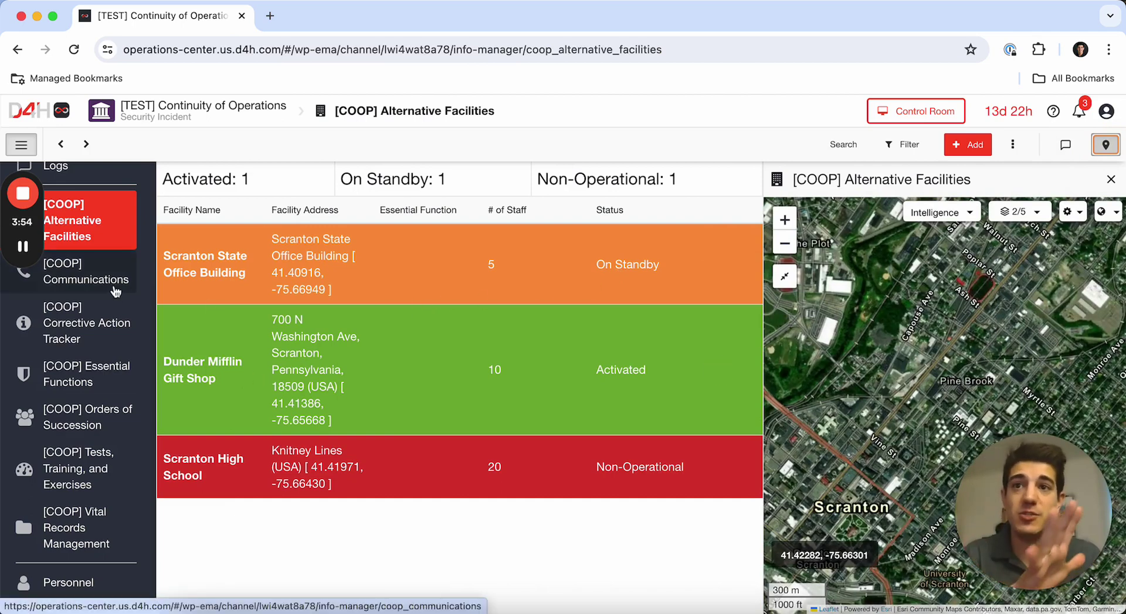
View the Main Landline record on the [COOP] Communications board, then return to the communications list.
{"action": "left_click", "coordinate": [114, 287]}
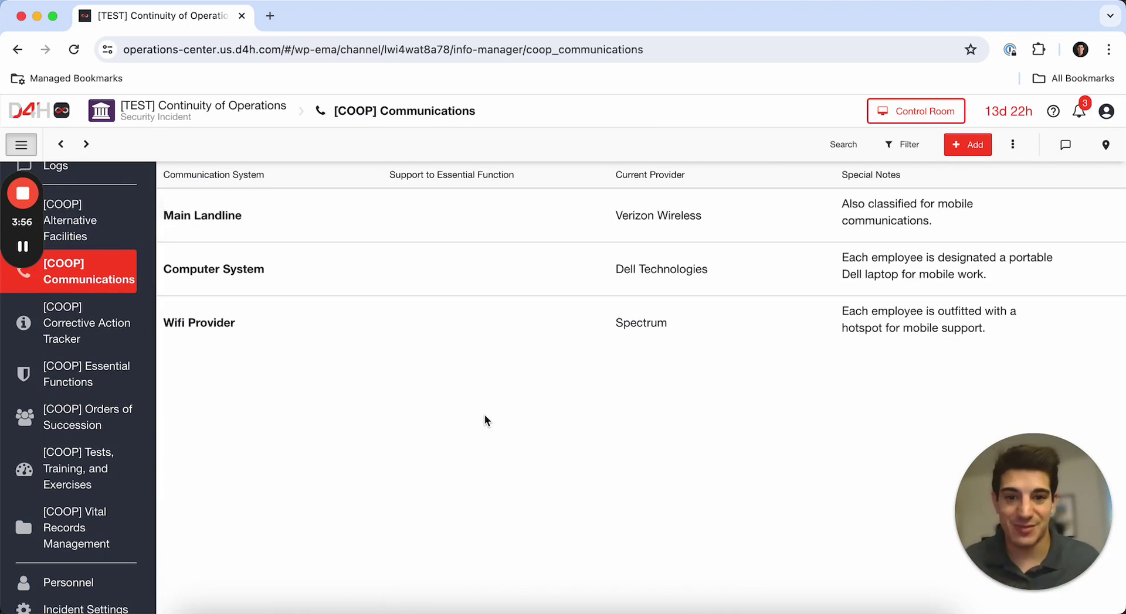
{"action": "left_click", "coordinate": [510, 230]}
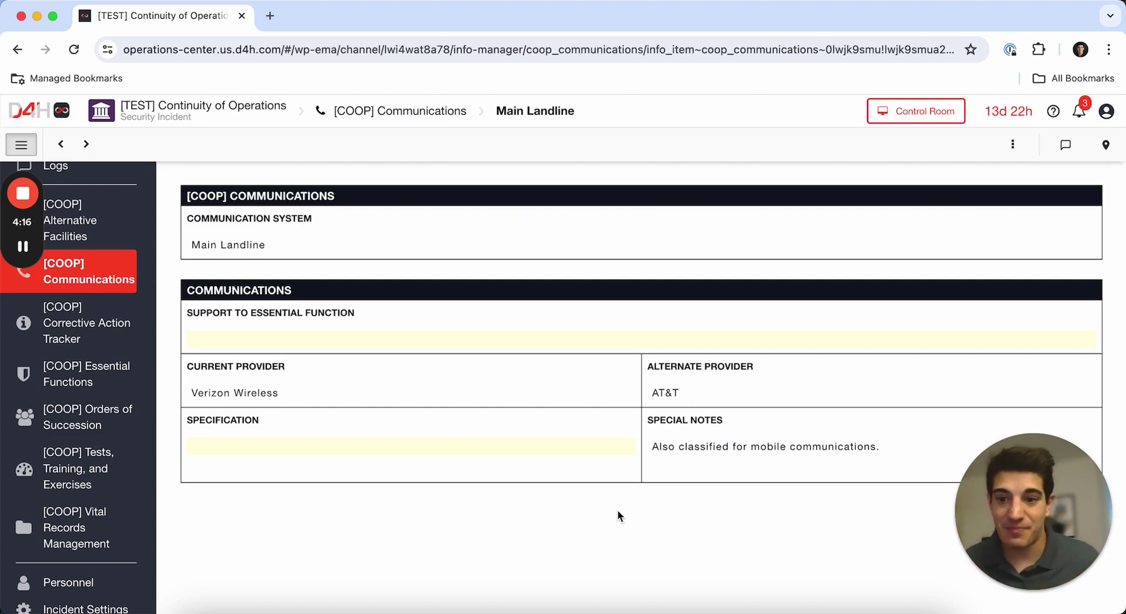
{"action": "left_click", "coordinate": [104, 283]}
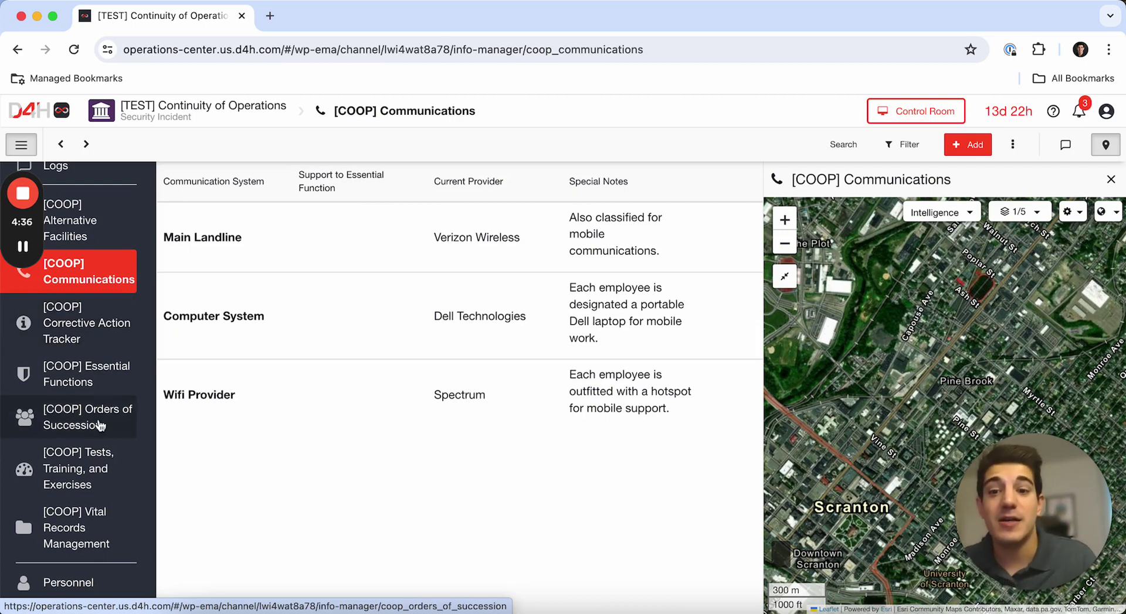
Open the [COOP] Corrective Action Tracker to see the Planning, Operations and Logistics statuses.
{"action": "left_click", "coordinate": [102, 335]}
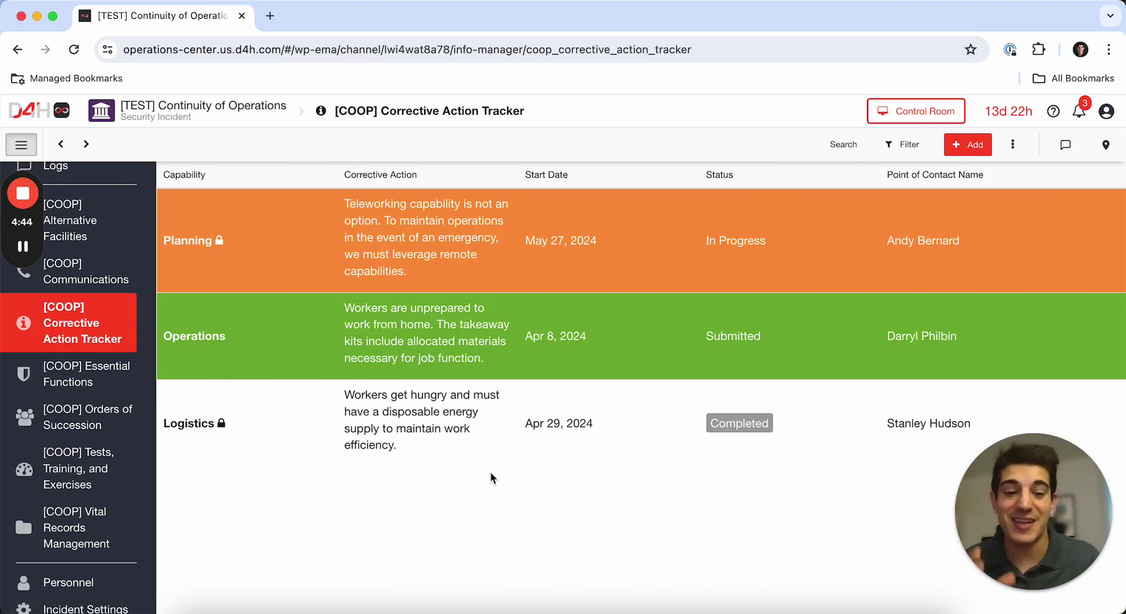
{"action": "mouse_move", "coordinate": [1015, 405]}
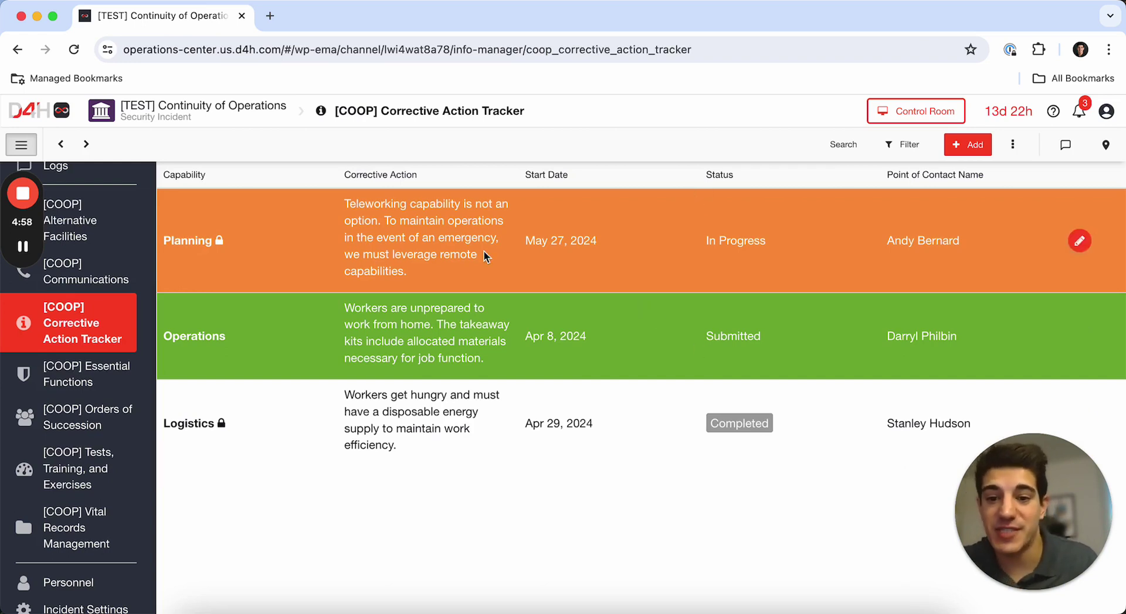
Review the signed Planning corrective action record, then return to the Corrective Action Tracker table.
{"action": "left_click", "coordinate": [245, 258]}
{"action": "scroll", "coordinate": [462, 412], "scroll_direction": "down", "scroll_amount": 3}
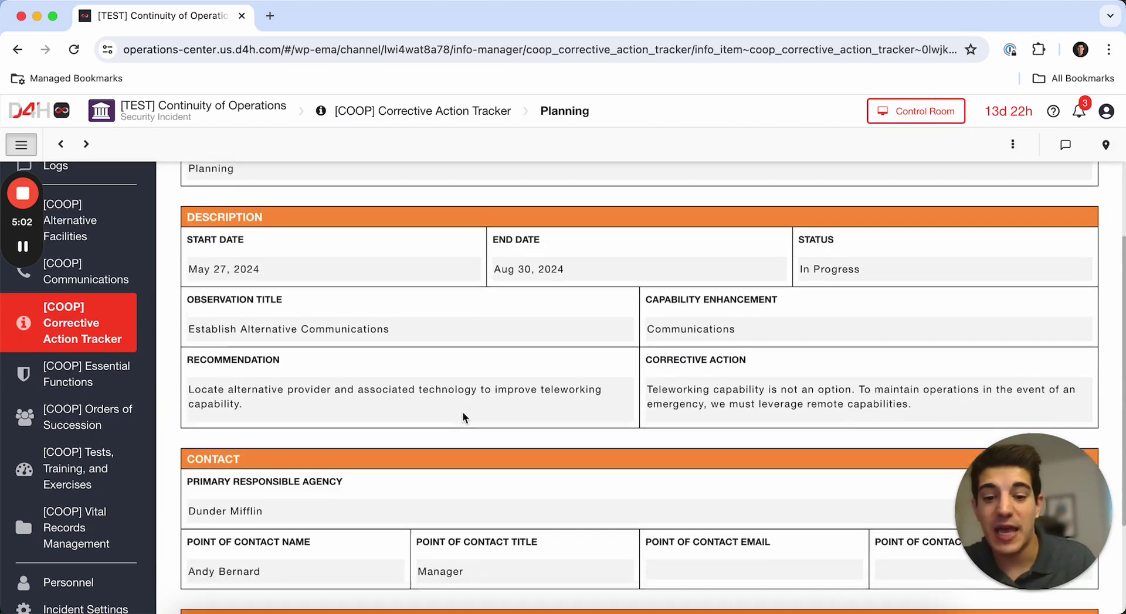
{"action": "scroll", "coordinate": [366, 321], "scroll_direction": "up", "scroll_amount": 2}
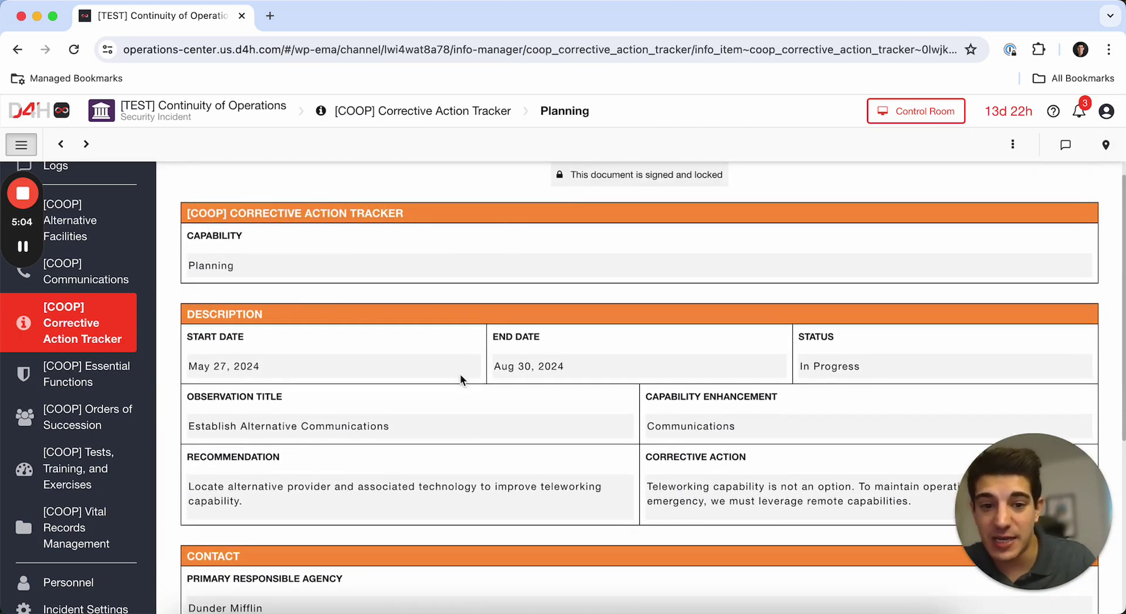
{"action": "scroll", "coordinate": [460, 379], "scroll_direction": "down", "scroll_amount": 5}
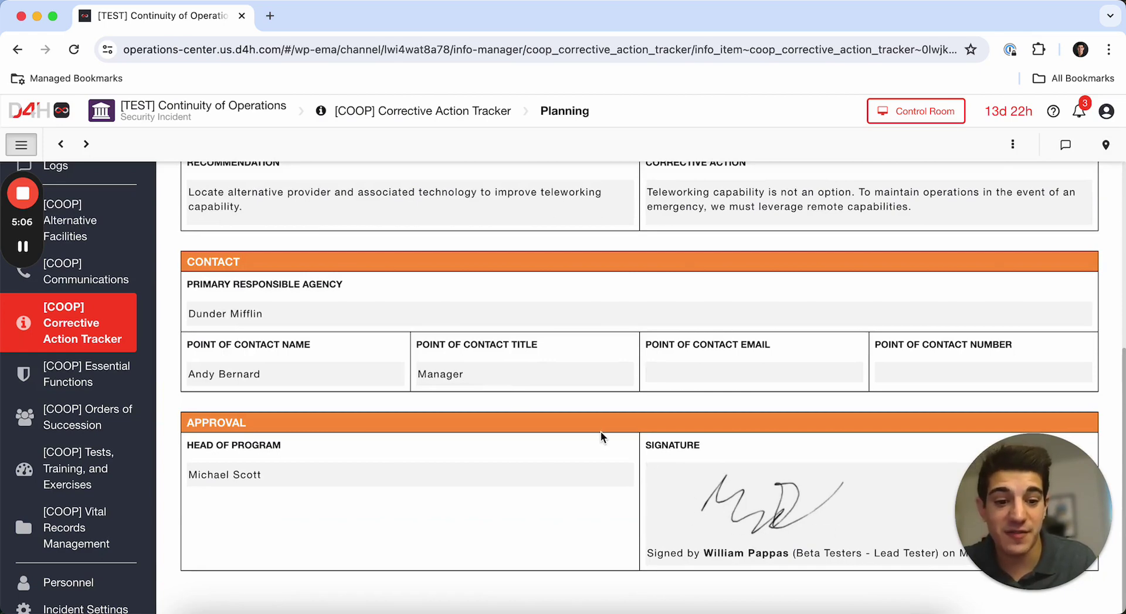
{"action": "scroll", "coordinate": [431, 370], "scroll_direction": "up", "scroll_amount": 5}
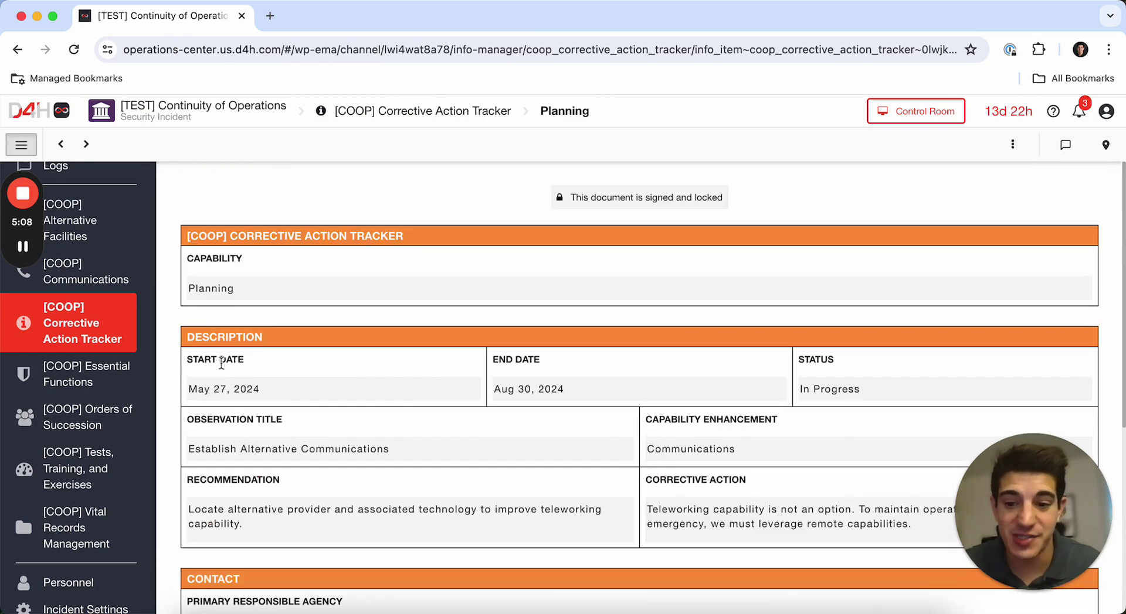
{"action": "scroll", "coordinate": [394, 427], "scroll_direction": "down", "scroll_amount": 5}
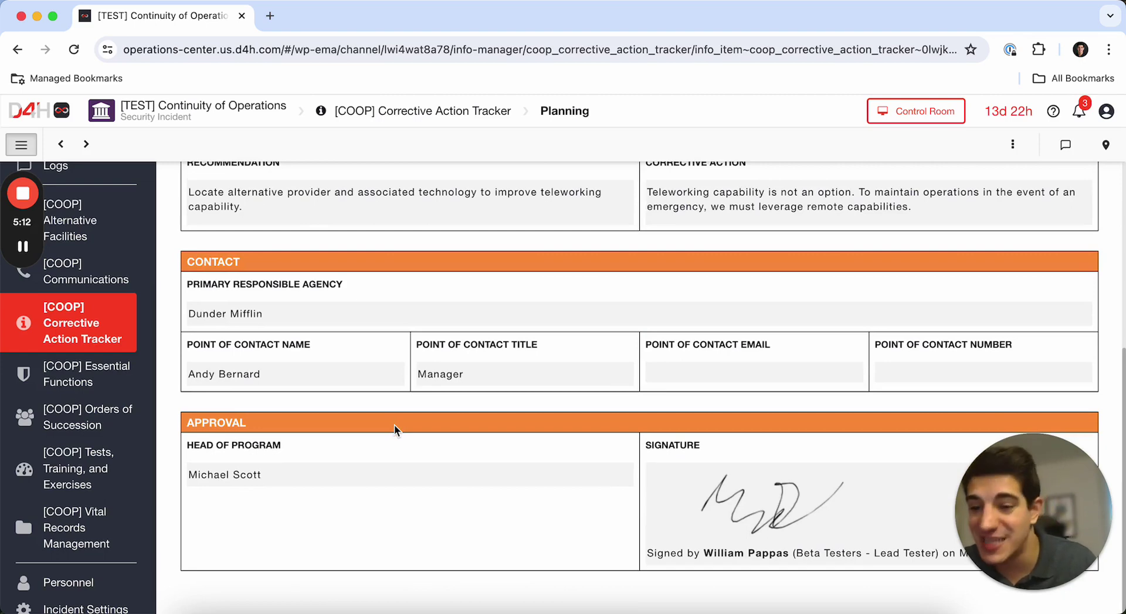
{"action": "scroll", "coordinate": [394, 425], "scroll_direction": "up", "scroll_amount": 5}
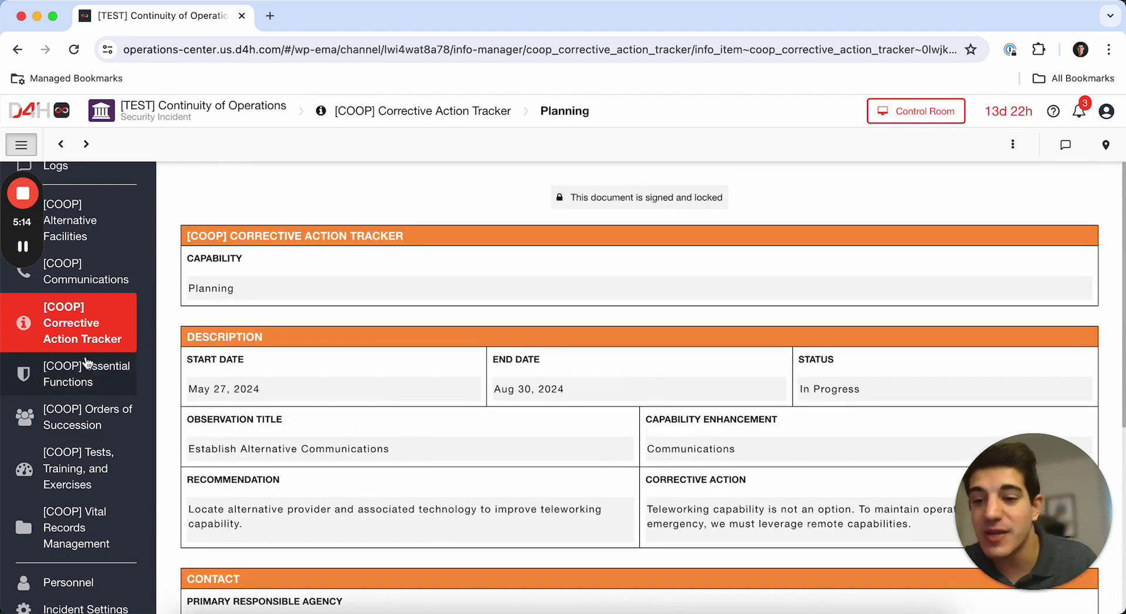
{"action": "left_click", "coordinate": [85, 329]}
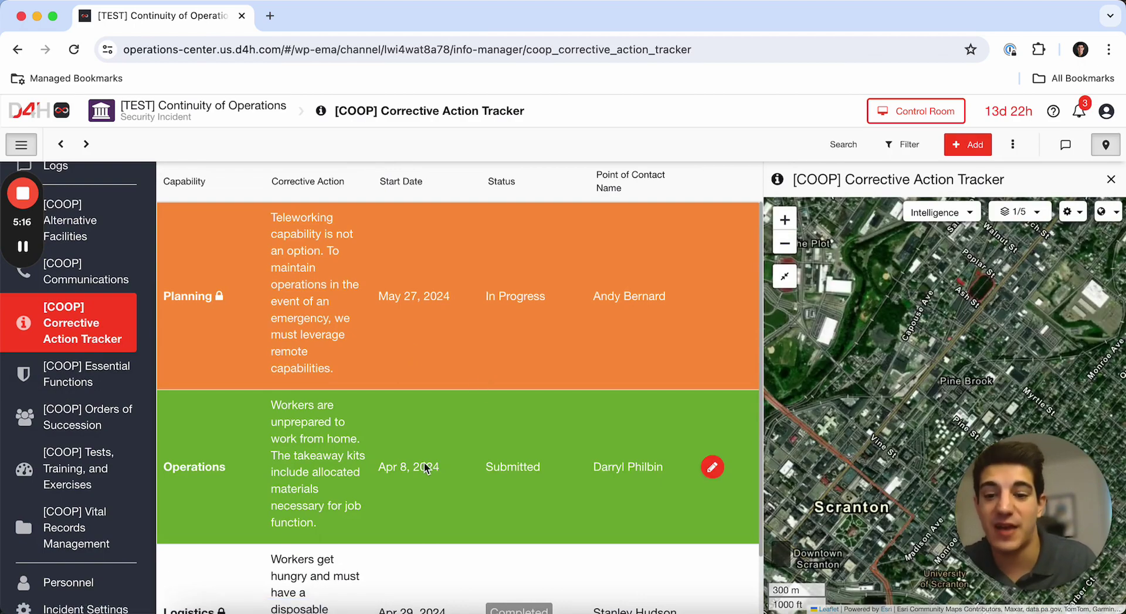
{"action": "scroll", "coordinate": [426, 465], "scroll_direction": "down", "scroll_amount": 2}
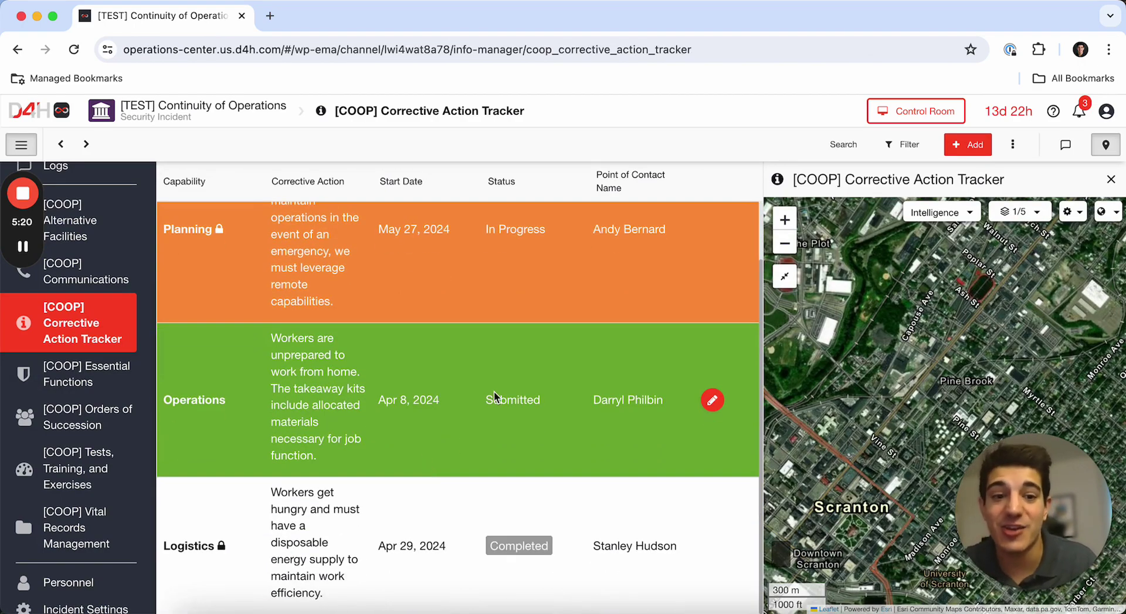
Open the Fire Drill record from the [COOP] Tests, Training, and Exercises board.
{"action": "left_click", "coordinate": [75, 465]}
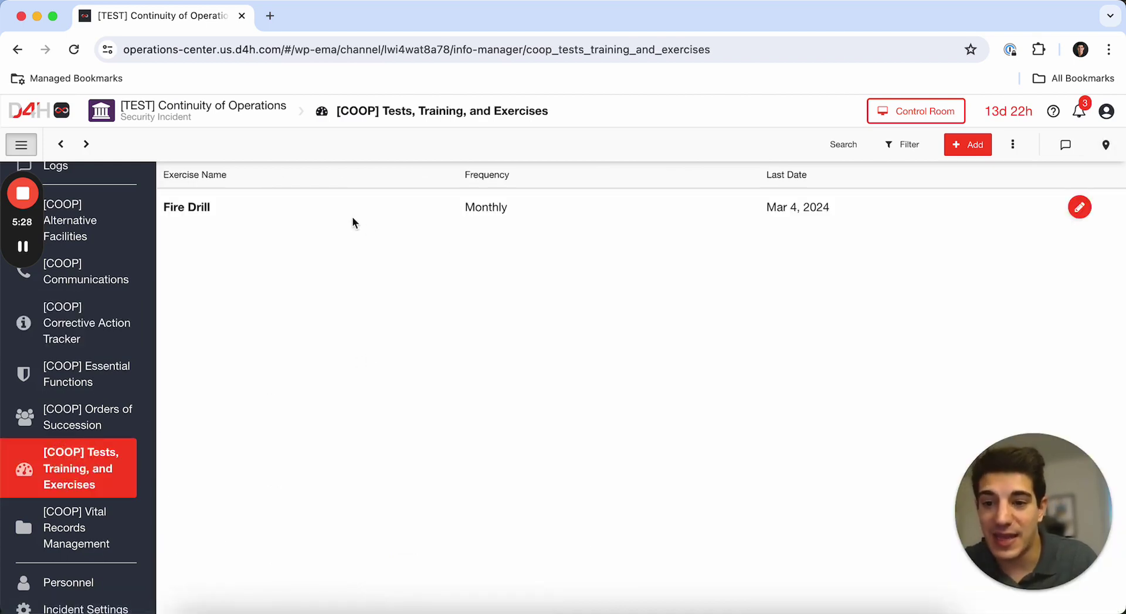
{"action": "left_click", "coordinate": [318, 206]}
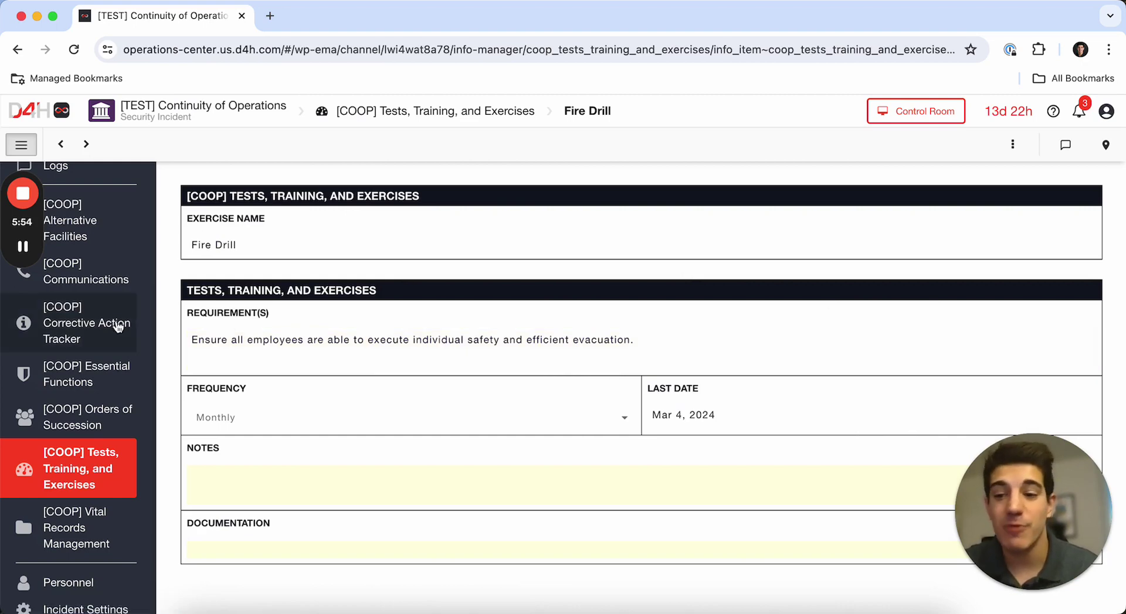
{"action": "left_click", "coordinate": [93, 368]}
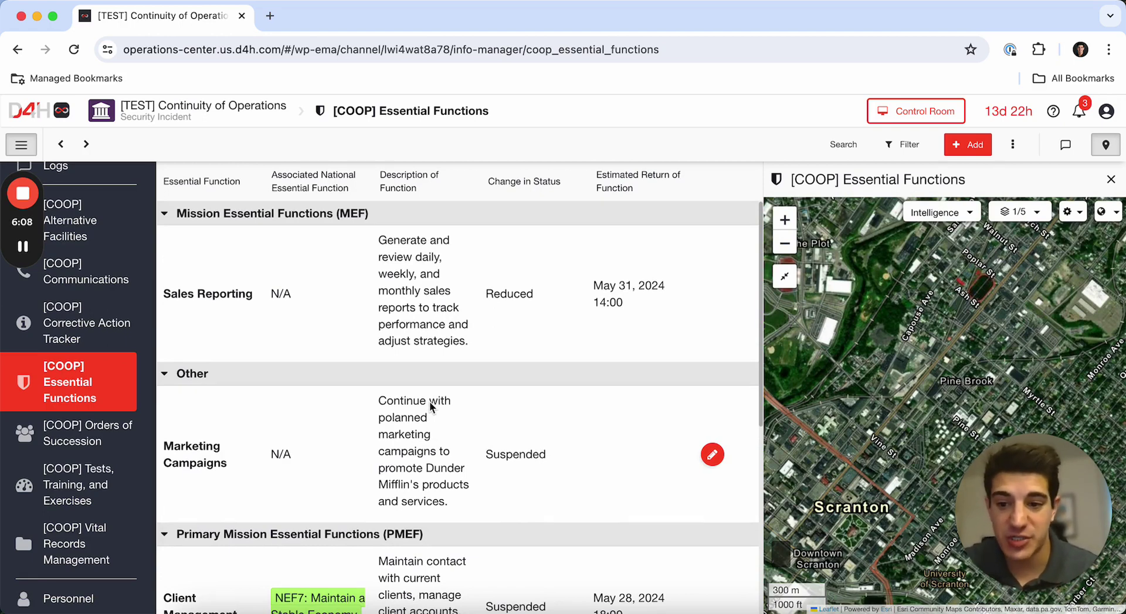
{"action": "scroll", "coordinate": [429, 402], "scroll_direction": "down", "scroll_amount": 5}
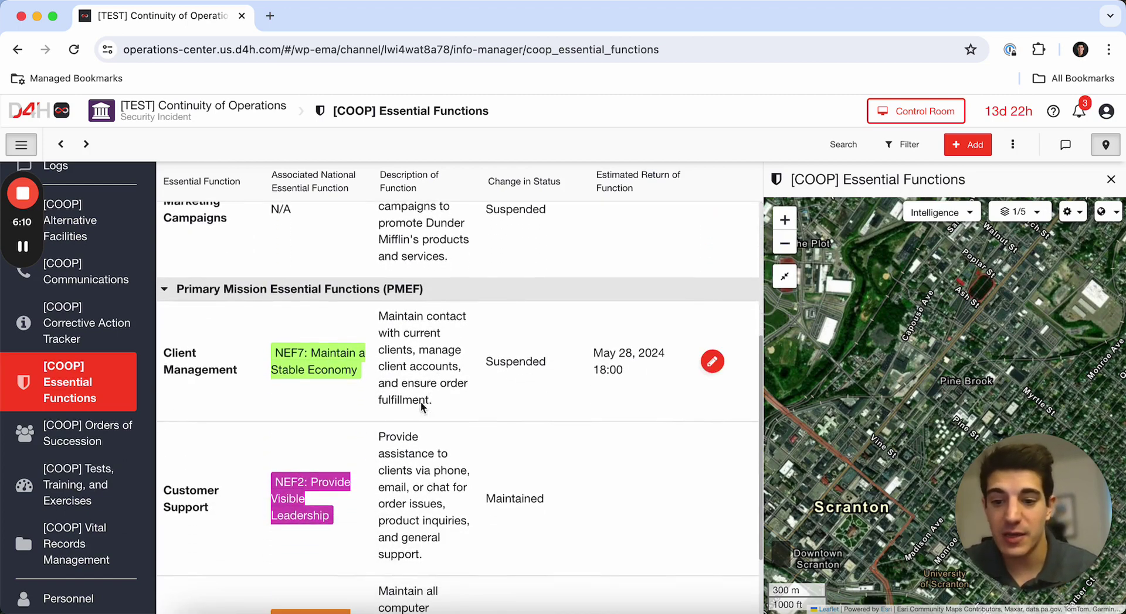
{"action": "scroll", "coordinate": [229, 417], "scroll_direction": "down", "scroll_amount": 2}
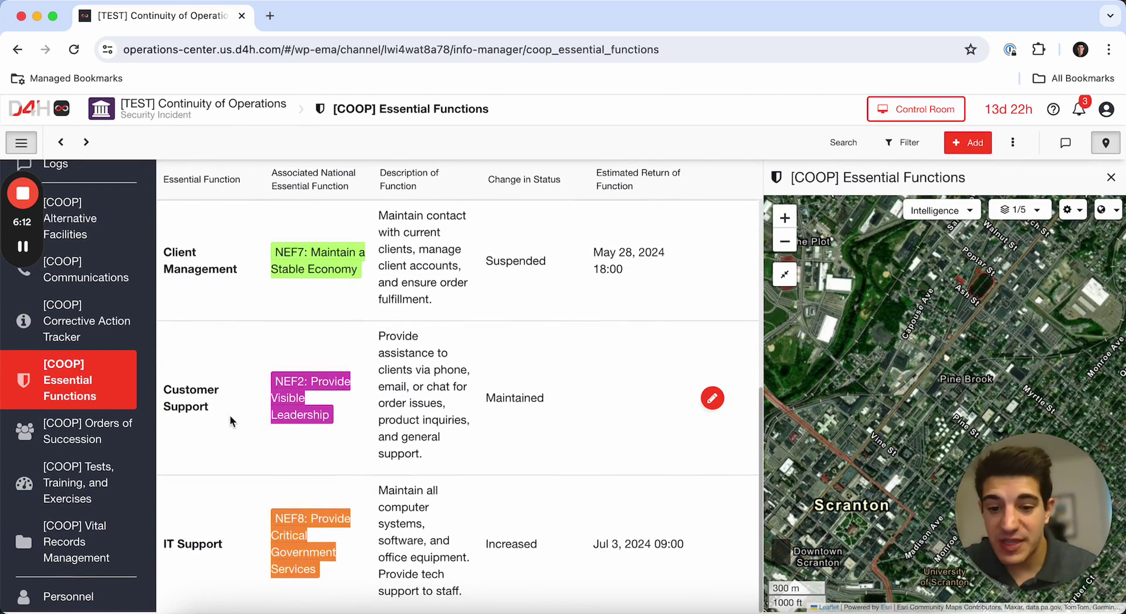
{"action": "scroll", "coordinate": [230, 416], "scroll_direction": "up", "scroll_amount": 2}
{"action": "scroll", "coordinate": [230, 416], "scroll_direction": "up", "scroll_amount": 5}
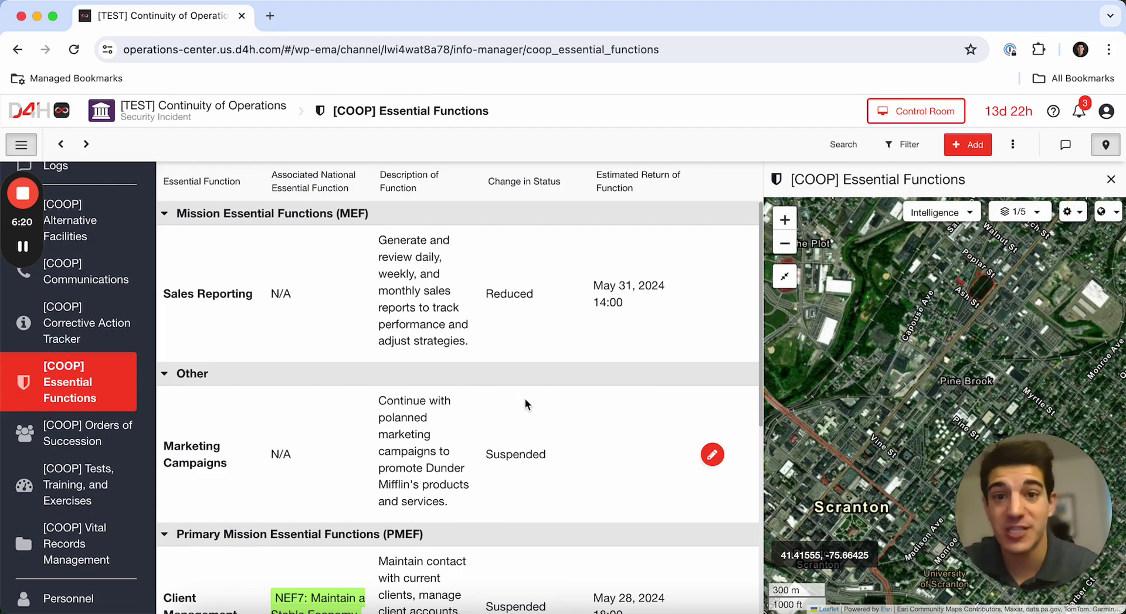
{"action": "scroll", "coordinate": [525, 399], "scroll_direction": "down", "scroll_amount": 5}
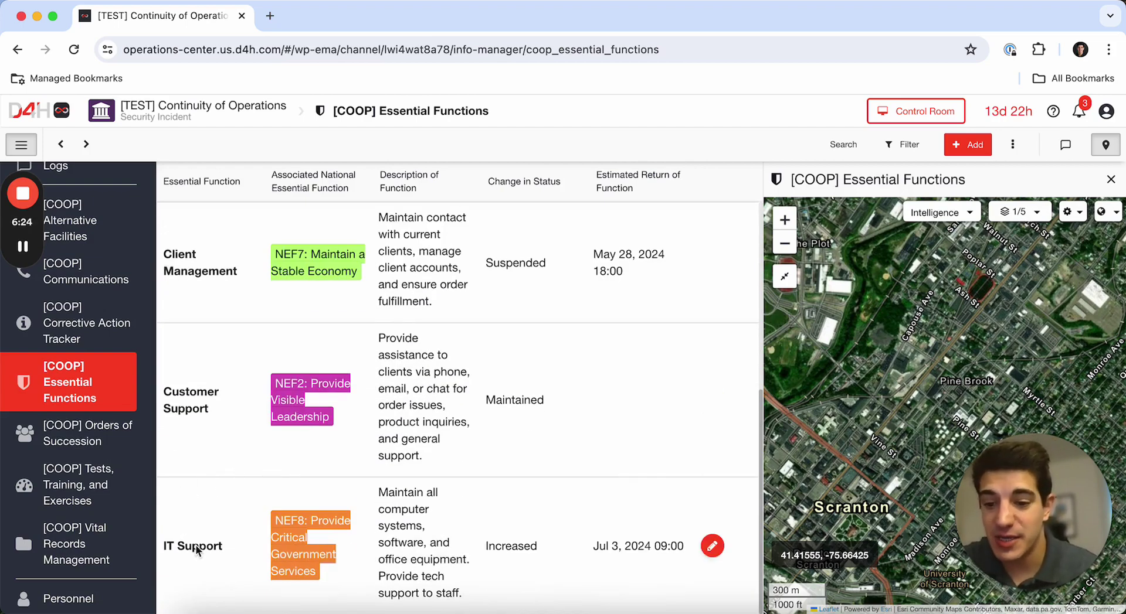
Open the IT Support record and review its PMEF mission type, Increased status and Jul 3, 2024 return.
{"action": "left_click", "coordinate": [185, 522]}
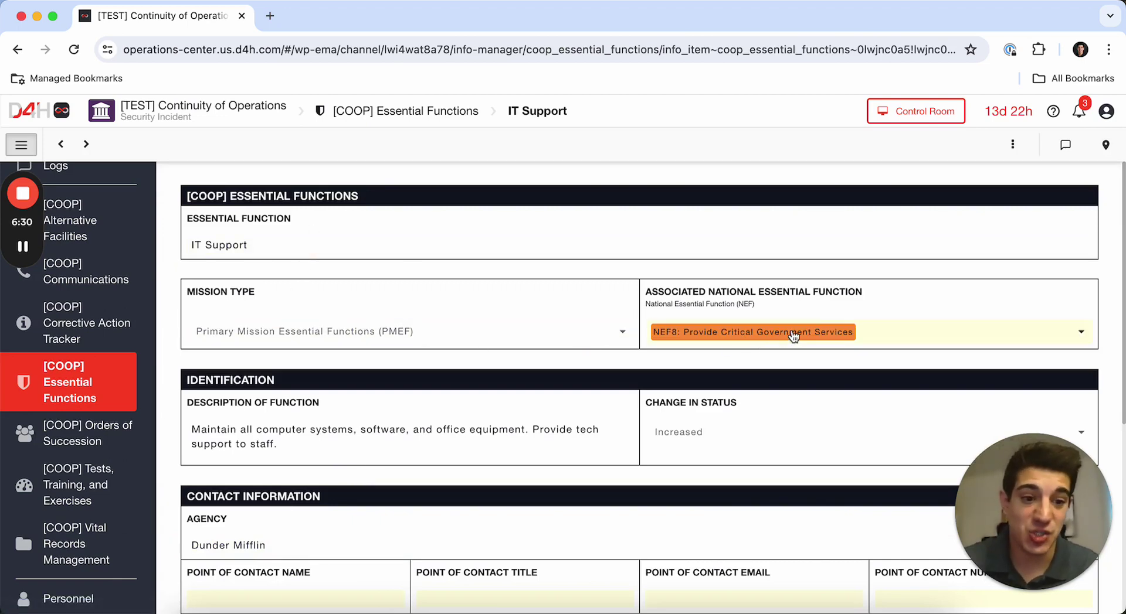
{"action": "scroll", "coordinate": [462, 358], "scroll_direction": "down", "scroll_amount": 3}
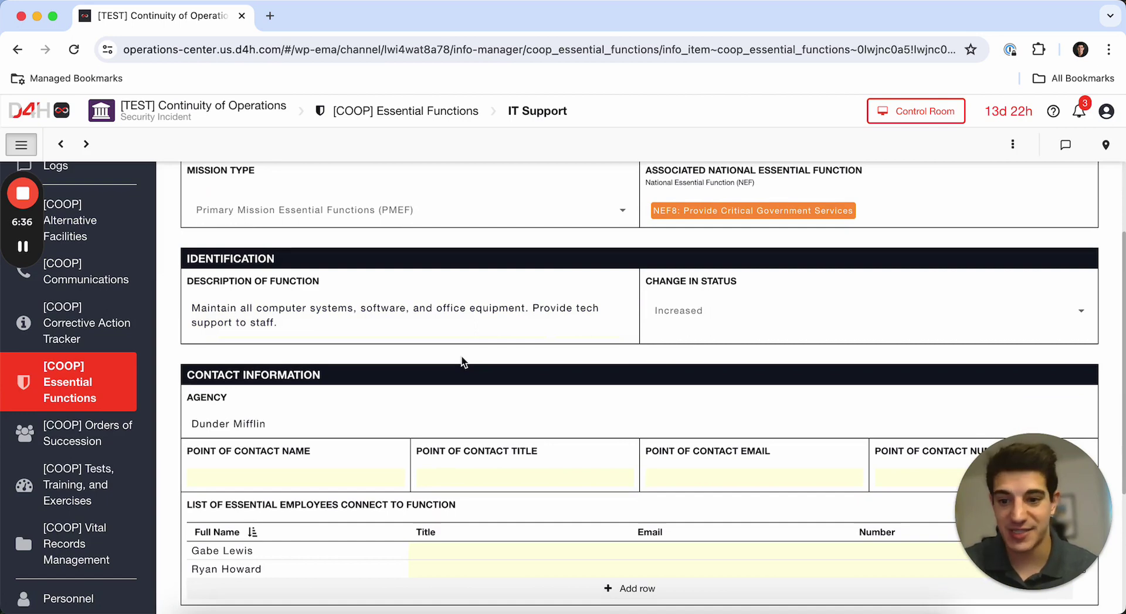
{"action": "scroll", "coordinate": [462, 359], "scroll_direction": "down", "scroll_amount": 5}
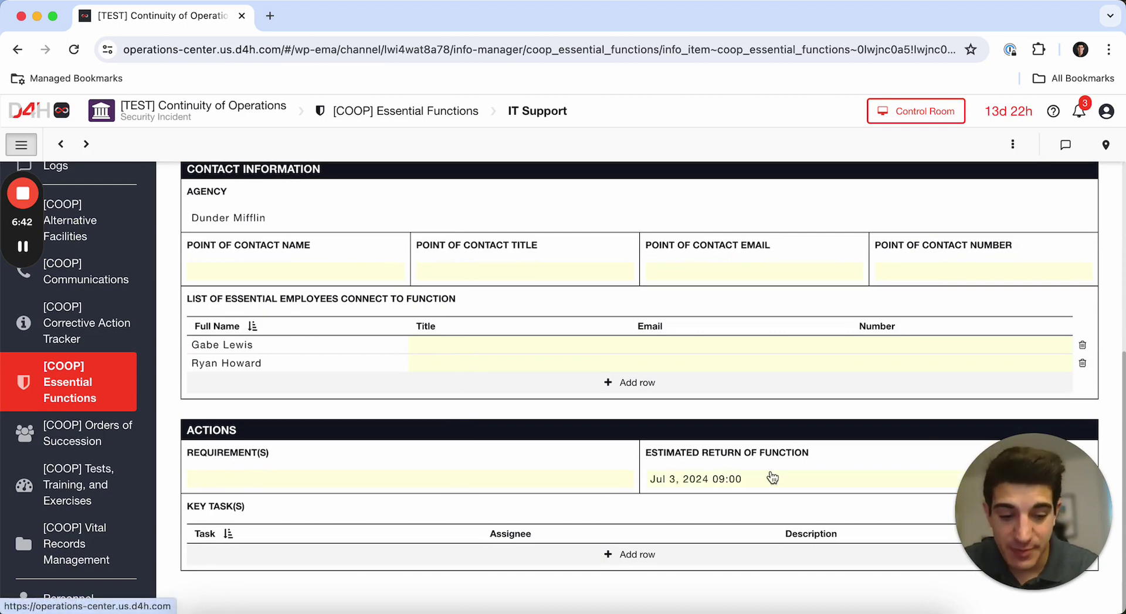
{"action": "scroll", "coordinate": [439, 535], "scroll_direction": "up", "scroll_amount": 7}
{"action": "scroll", "coordinate": [156, 342], "scroll_direction": "up", "scroll_amount": 1}
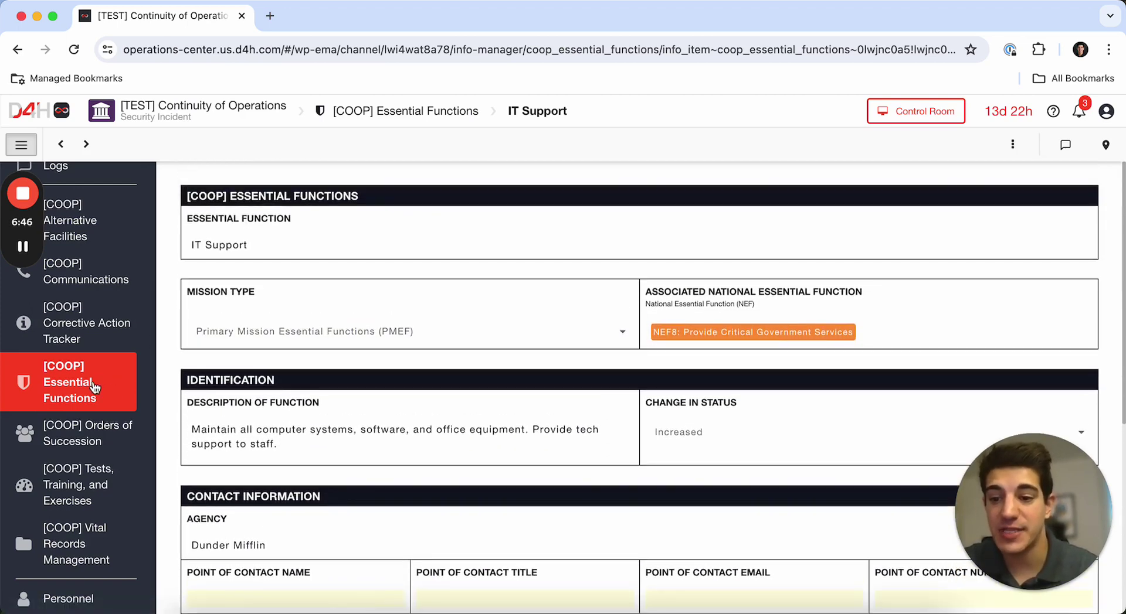
Return to the [COOP] Essential Functions board grouped by mission type.
{"action": "left_click", "coordinate": [93, 386]}
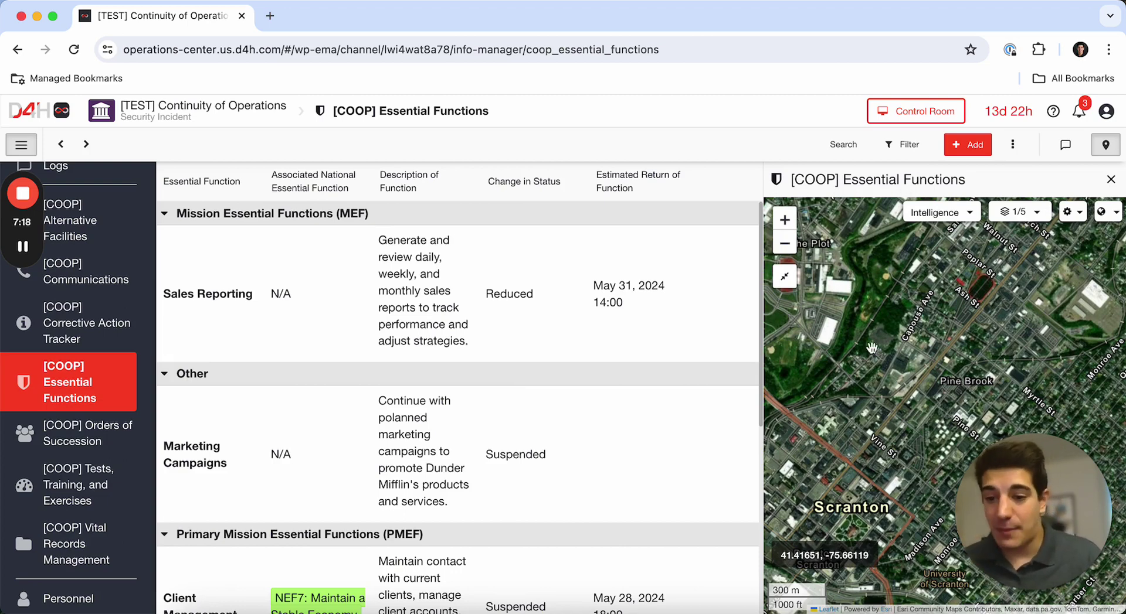
Open the Director, Dunder Mifflin record from the [COOP] Orders of Succession board.
{"action": "left_click", "coordinate": [91, 443]}
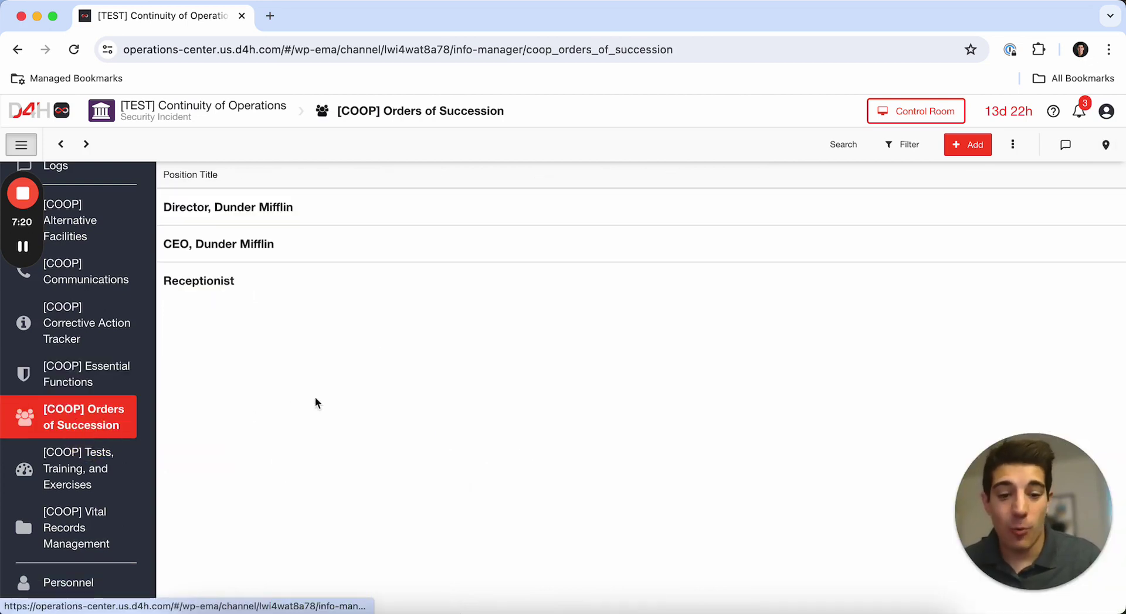
{"action": "left_click", "coordinate": [286, 212]}
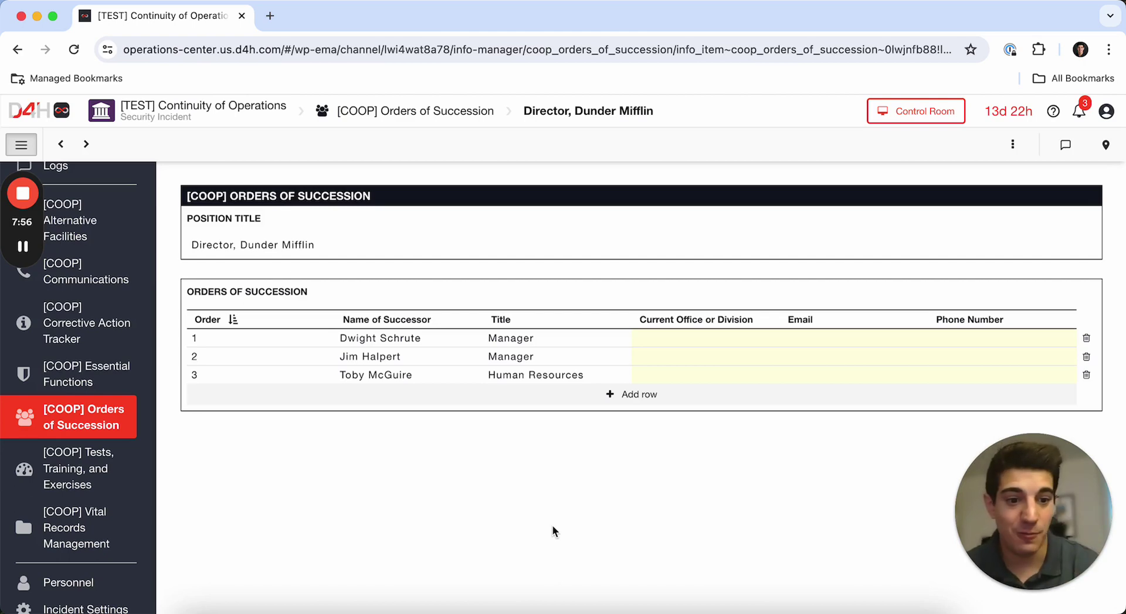
Open the [COOP] Vital Records Management board listing its three vital records.
{"action": "left_click", "coordinate": [94, 526]}
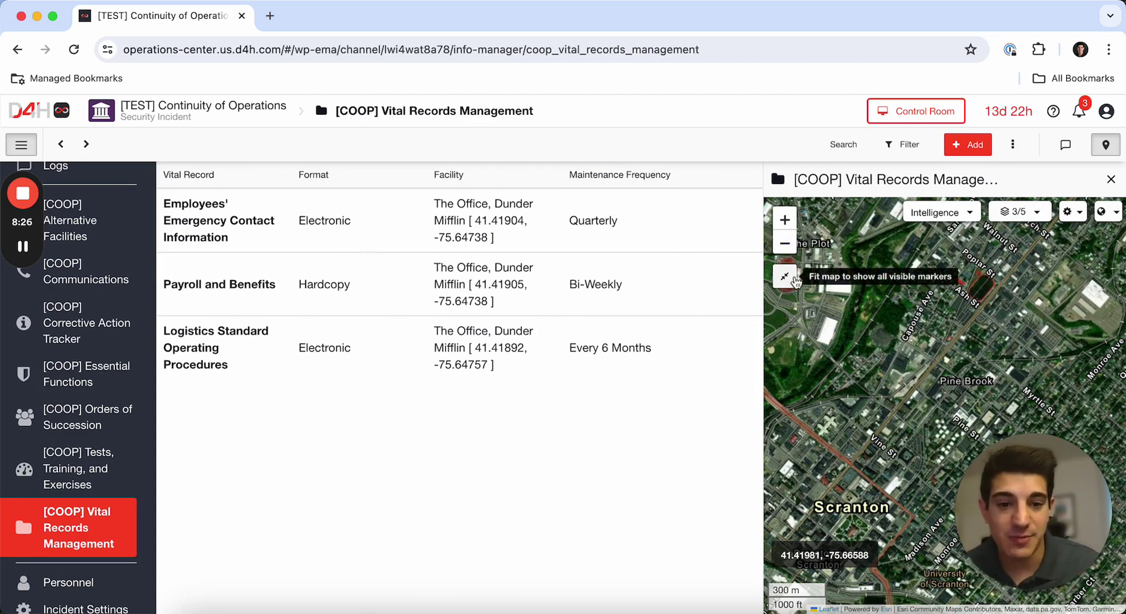
Hide the Vital Records Management map layer, then show it again.
{"action": "left_click", "coordinate": [1018, 212]}
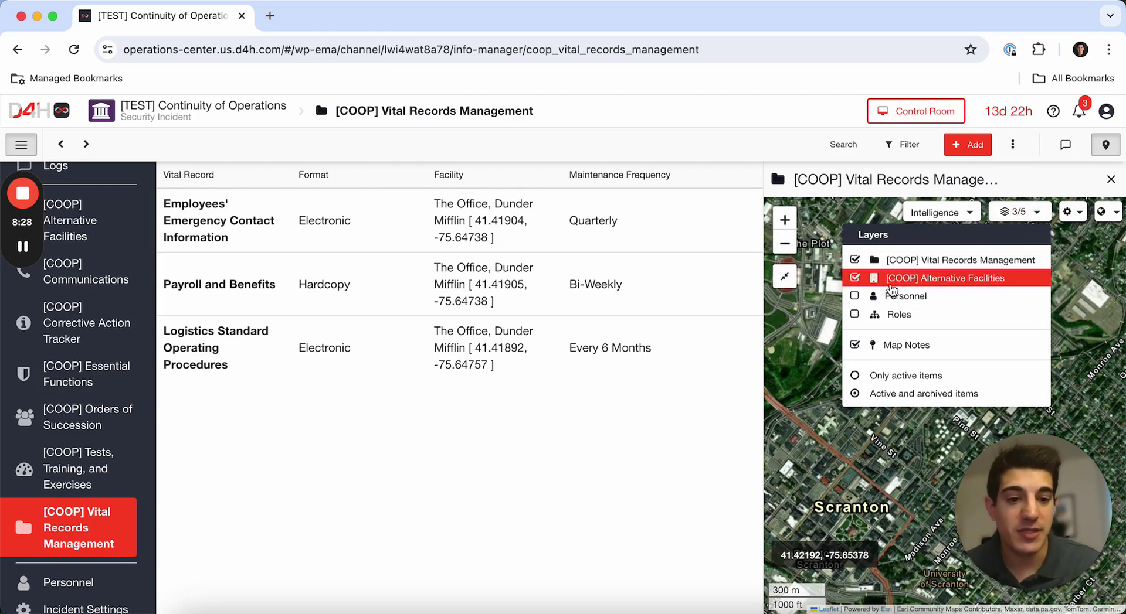
{"action": "left_click", "coordinate": [894, 260]}
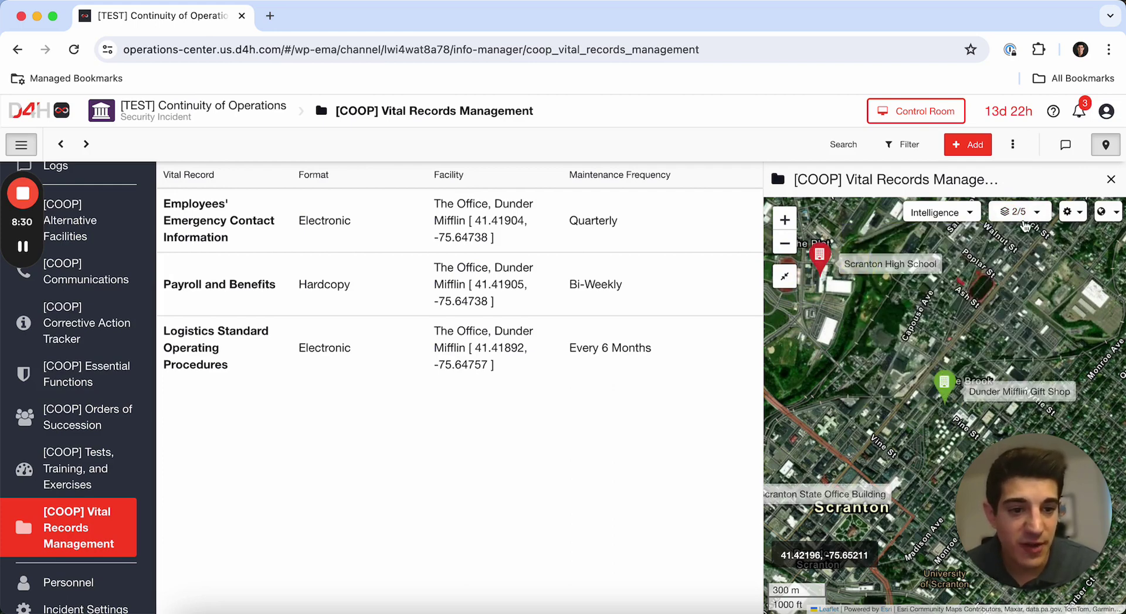
{"action": "left_click", "coordinate": [894, 260]}
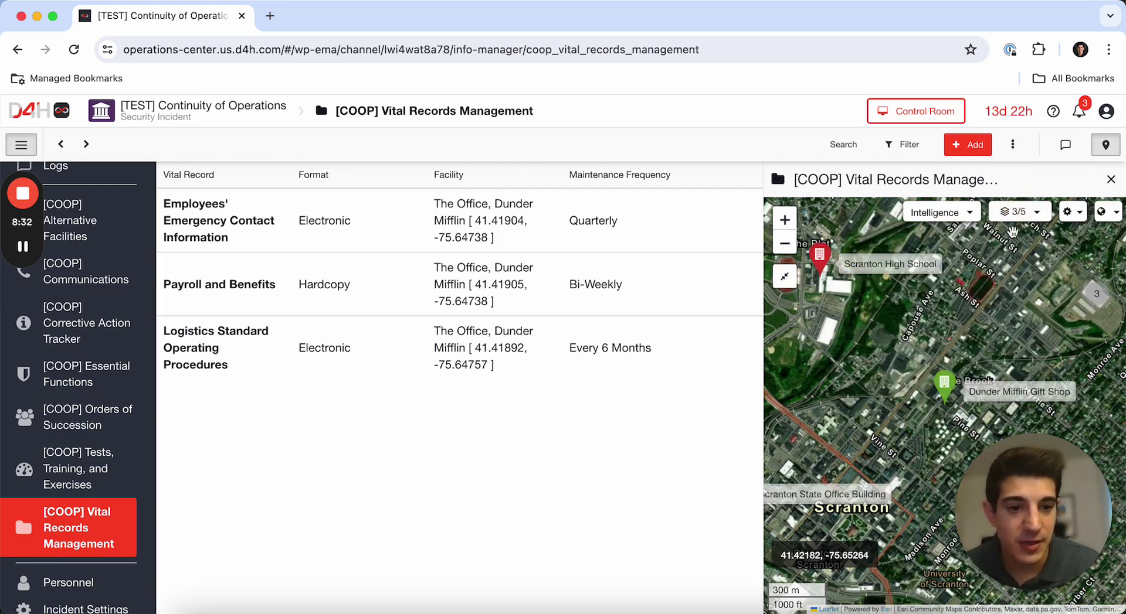
Fit the map to all markers and expand the cluster of three record markers.
{"action": "left_click", "coordinate": [785, 276]}
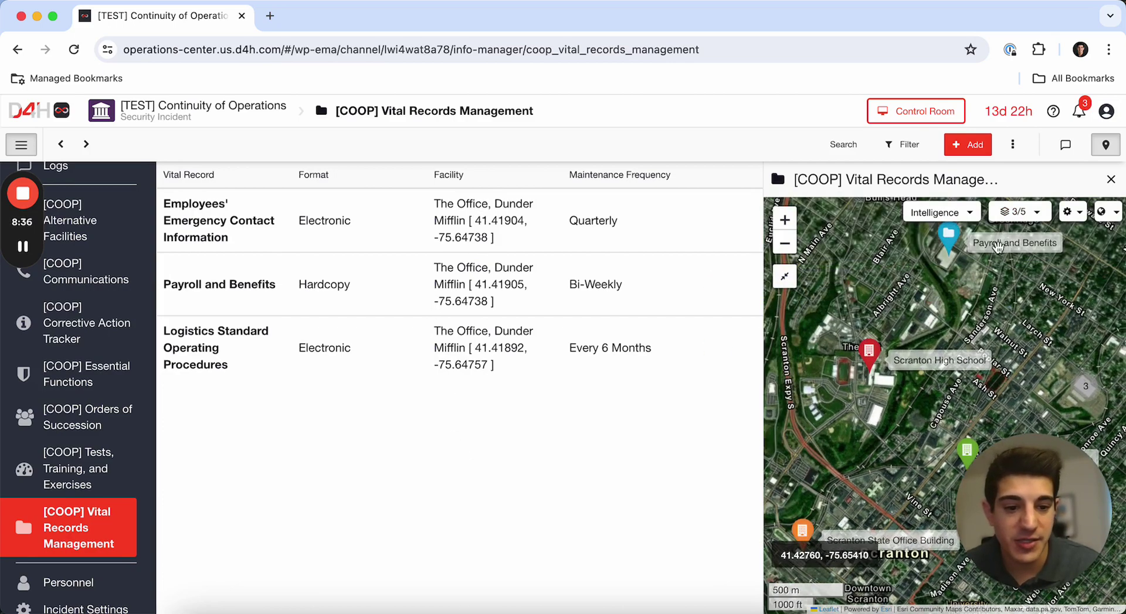
{"action": "left_click_drag", "start_coordinate": [1008, 491], "coordinate": [1054, 499]}
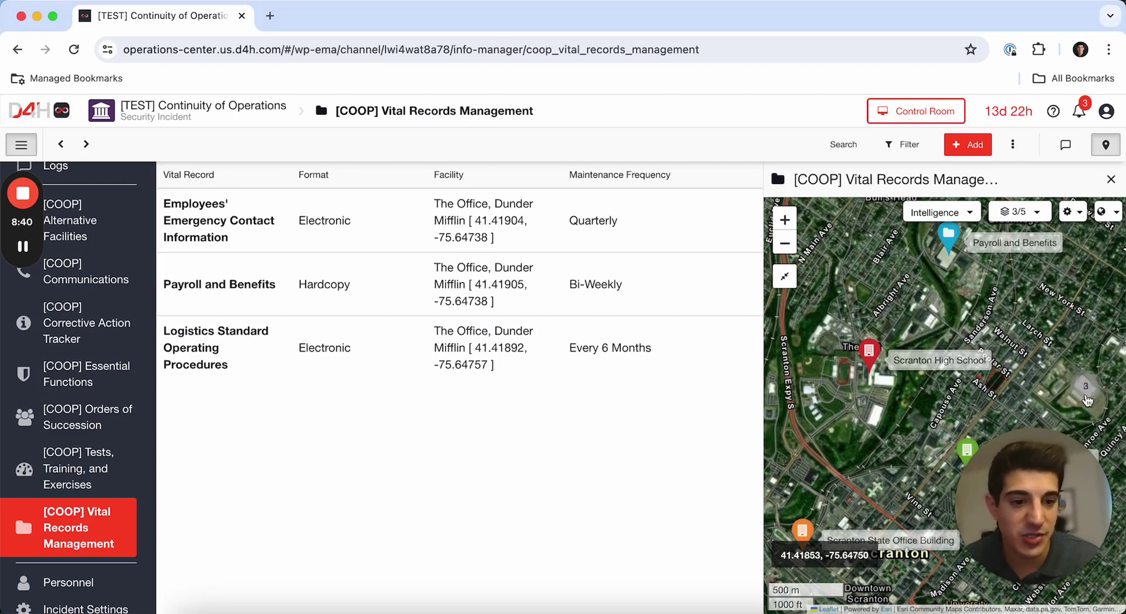
{"action": "left_click", "coordinate": [1085, 389]}
{"action": "left_click_drag", "start_coordinate": [1085, 394], "coordinate": [967, 415]}
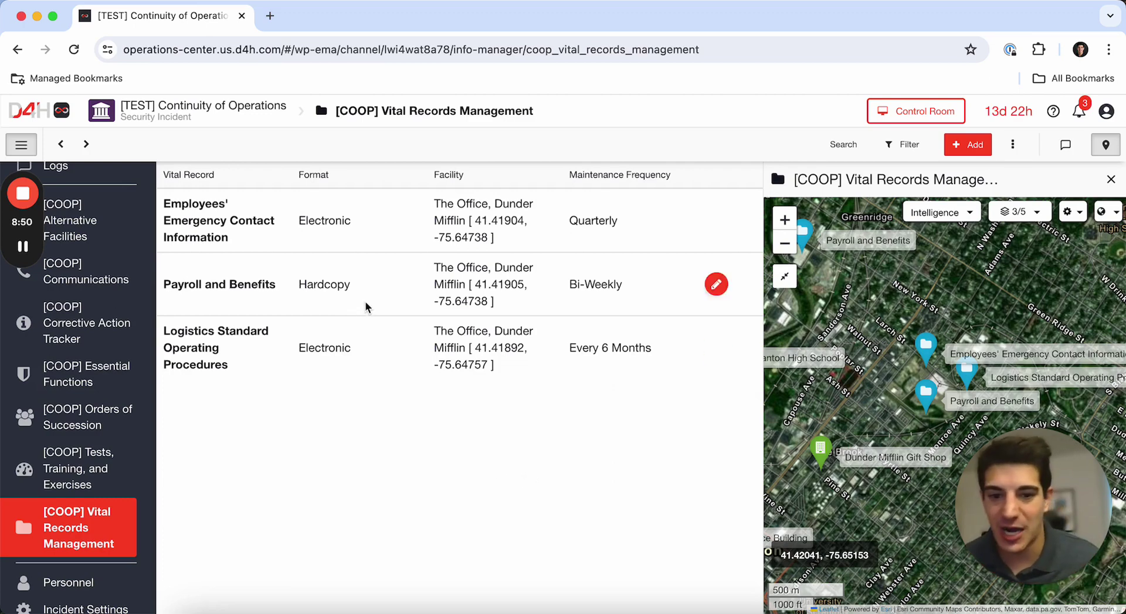
Open the Employees' Emergency Contact Information record (PDF, Electronic, Quarterly, Storage Room).
{"action": "left_click", "coordinate": [383, 231]}
{"action": "left_click", "coordinate": [382, 231]}
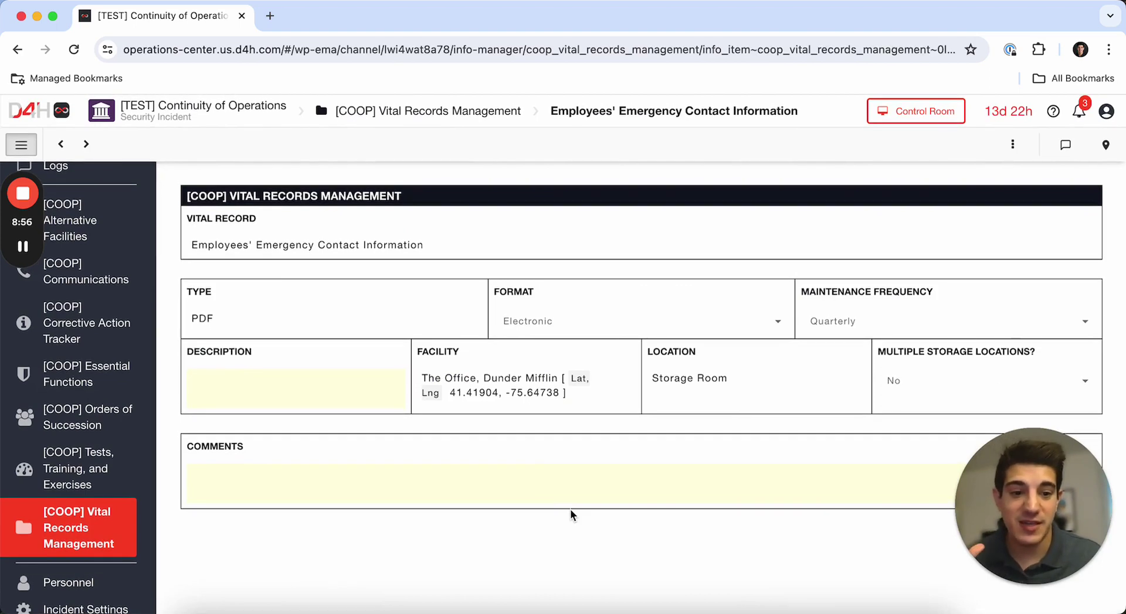
{"action": "scroll", "coordinate": [87, 347], "scroll_direction": "up", "scroll_amount": 5}
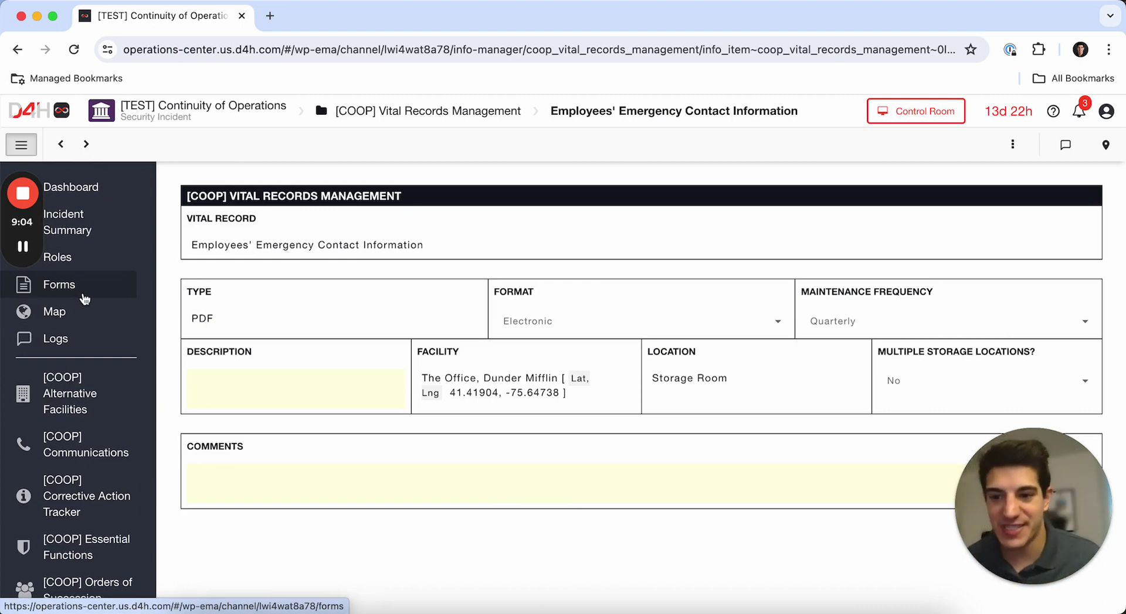
Go to the Forms list to find the locked [COOP] Delegation of Authority form.
{"action": "left_click", "coordinate": [85, 298]}
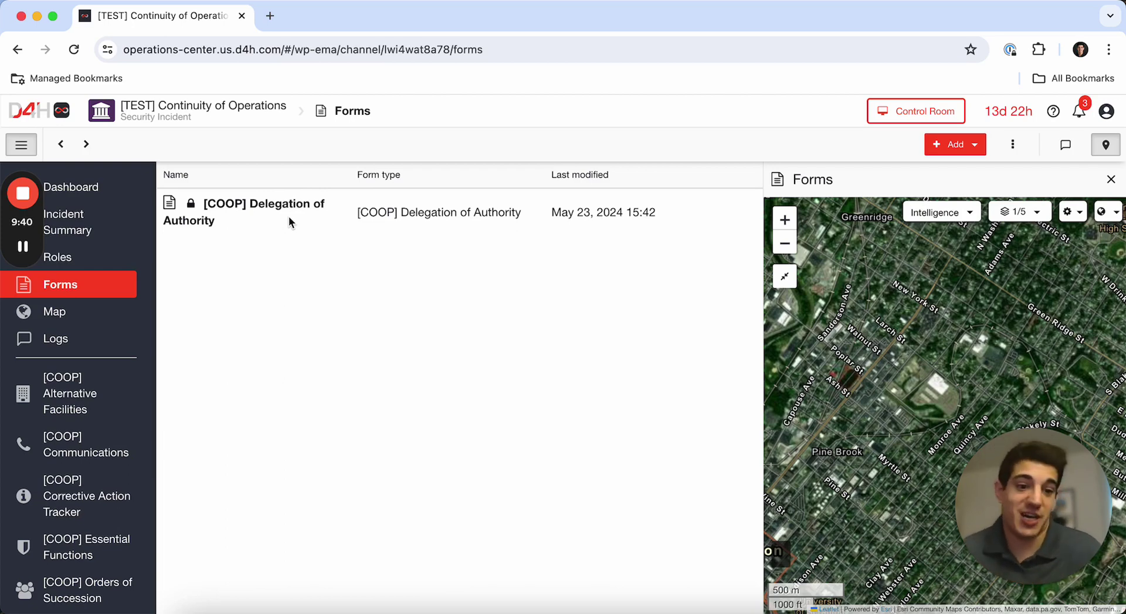
{"action": "double_click", "coordinate": [287, 213]}
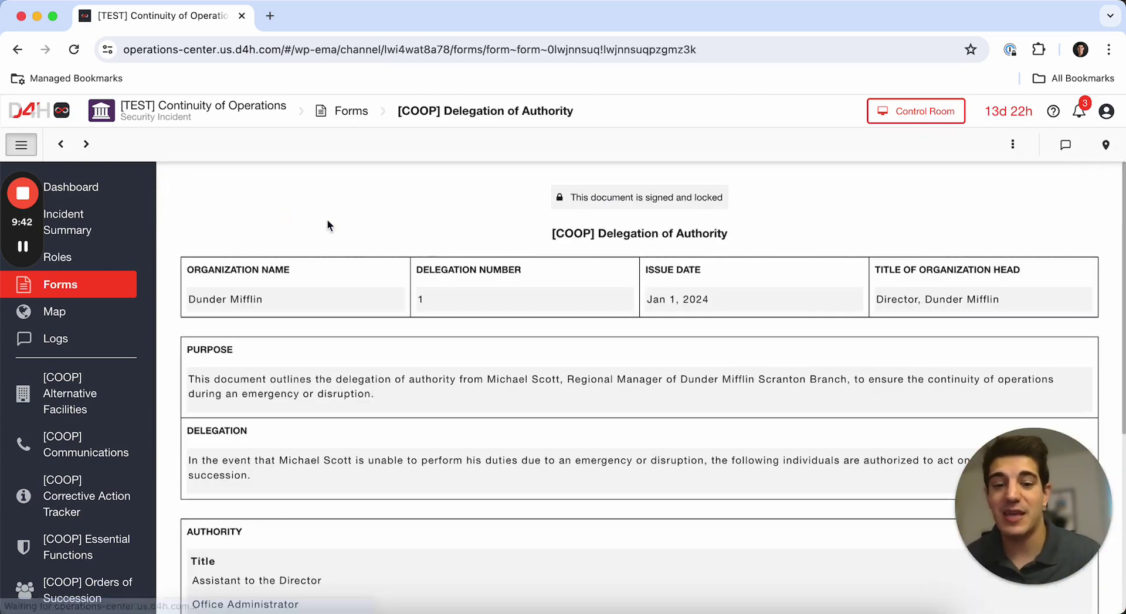
{"action": "scroll", "coordinate": [497, 347], "scroll_direction": "down", "scroll_amount": 1}
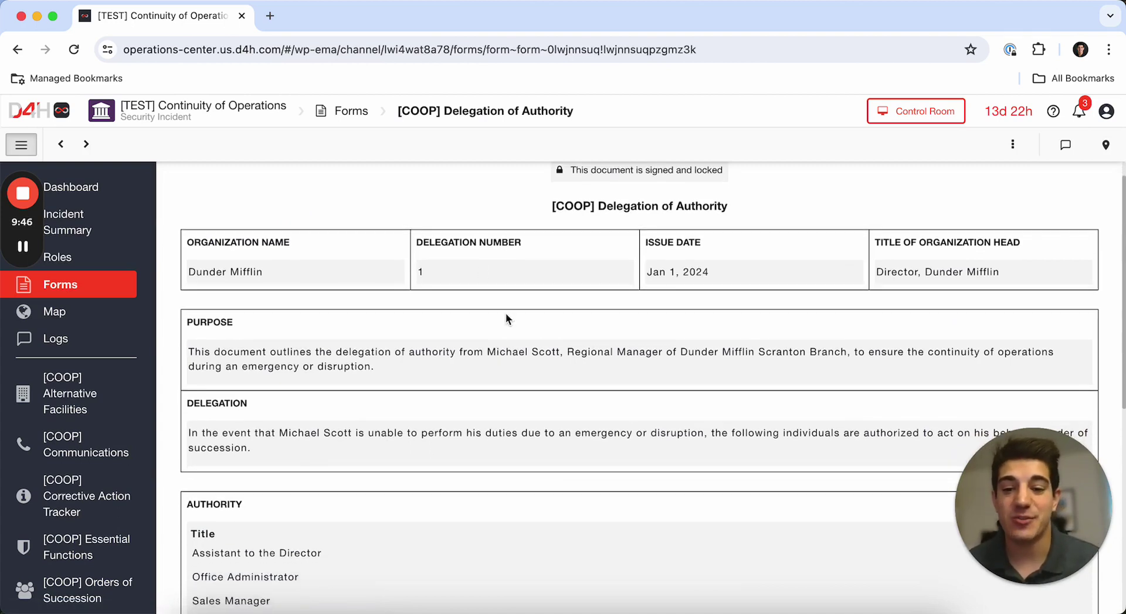
{"action": "scroll", "coordinate": [506, 318], "scroll_direction": "down", "scroll_amount": 1}
{"action": "scroll", "coordinate": [506, 314], "scroll_direction": "down", "scroll_amount": 5}
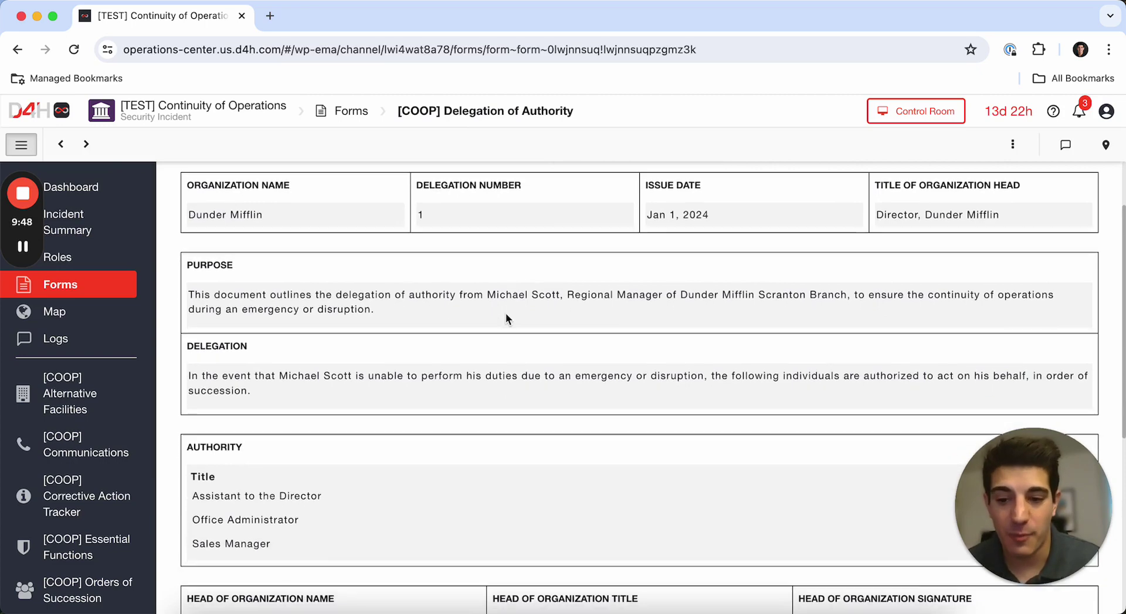
{"action": "scroll", "coordinate": [507, 318], "scroll_direction": "down", "scroll_amount": 3}
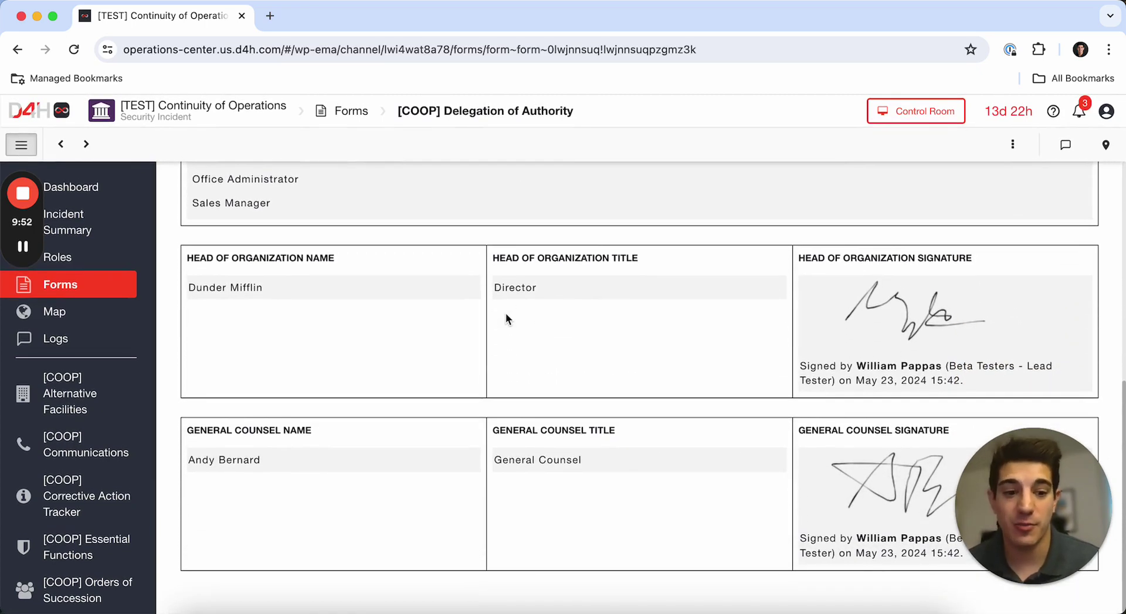
{"action": "scroll", "coordinate": [505, 318], "scroll_direction": "up", "scroll_amount": 9}
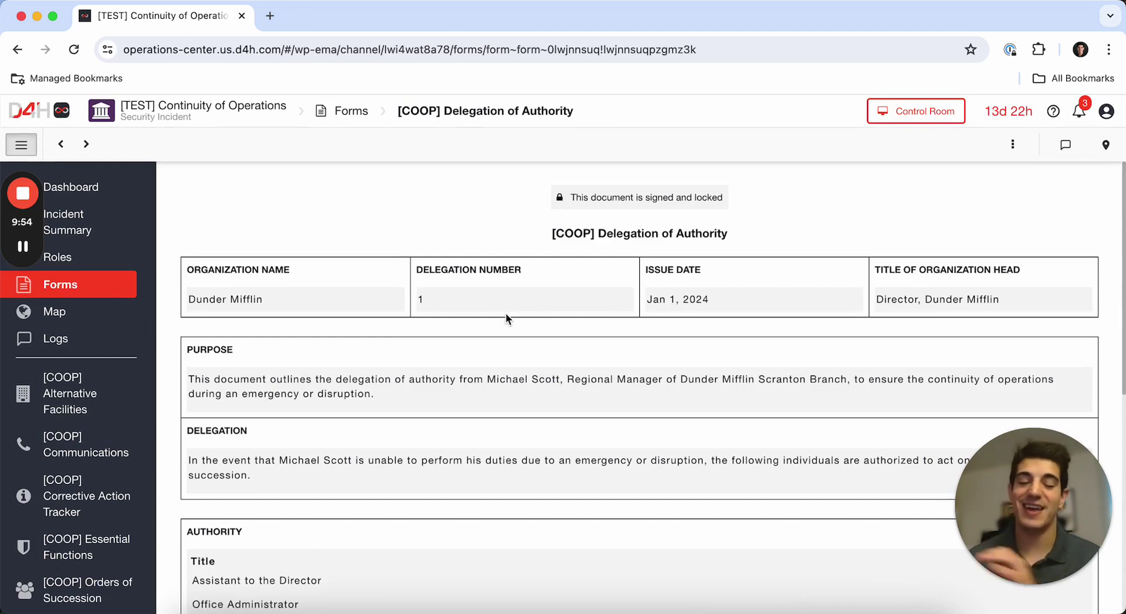